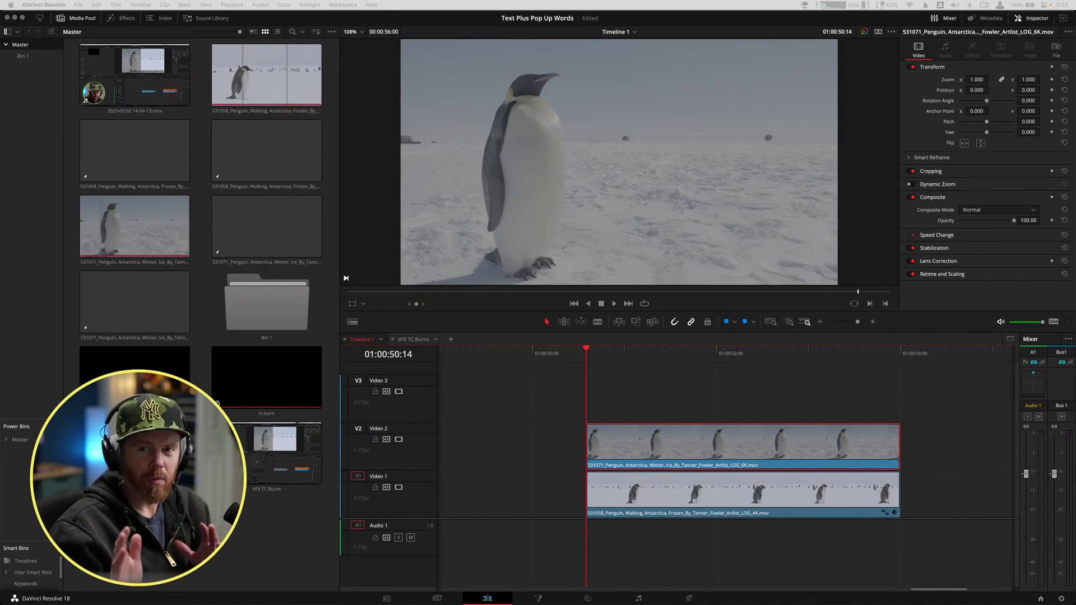
- Move the playhead to 01:00:52:09 over both penguin clips
{"action": "left_click", "coordinate": [752, 355]}
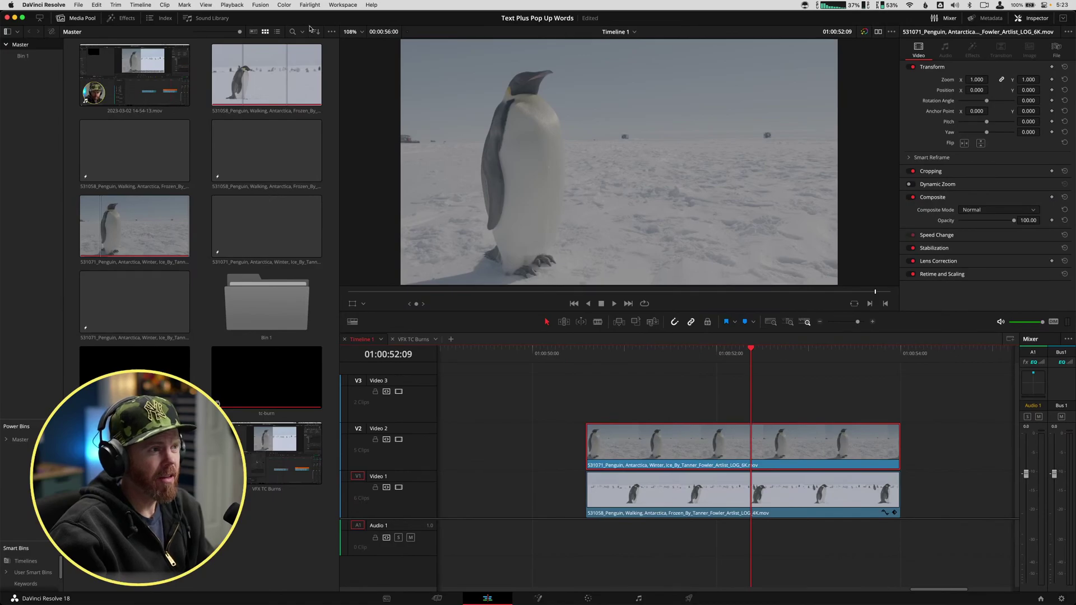
- Load the VFX Data Burn-In preset and move its window off the viewer
{"action": "left_click", "coordinate": [341, 5]}
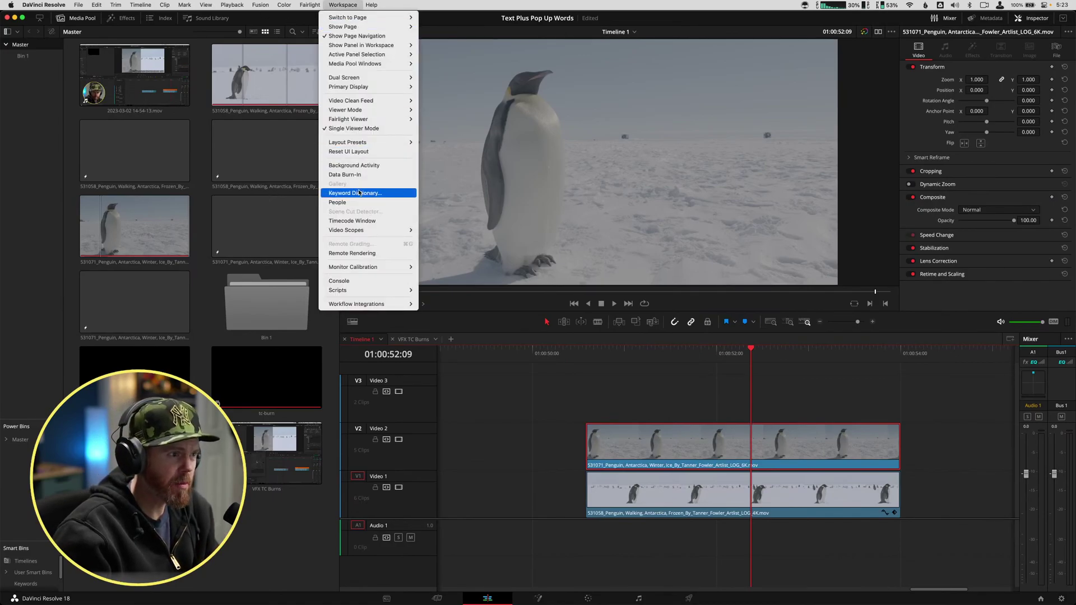
{"action": "left_click", "coordinate": [354, 174]}
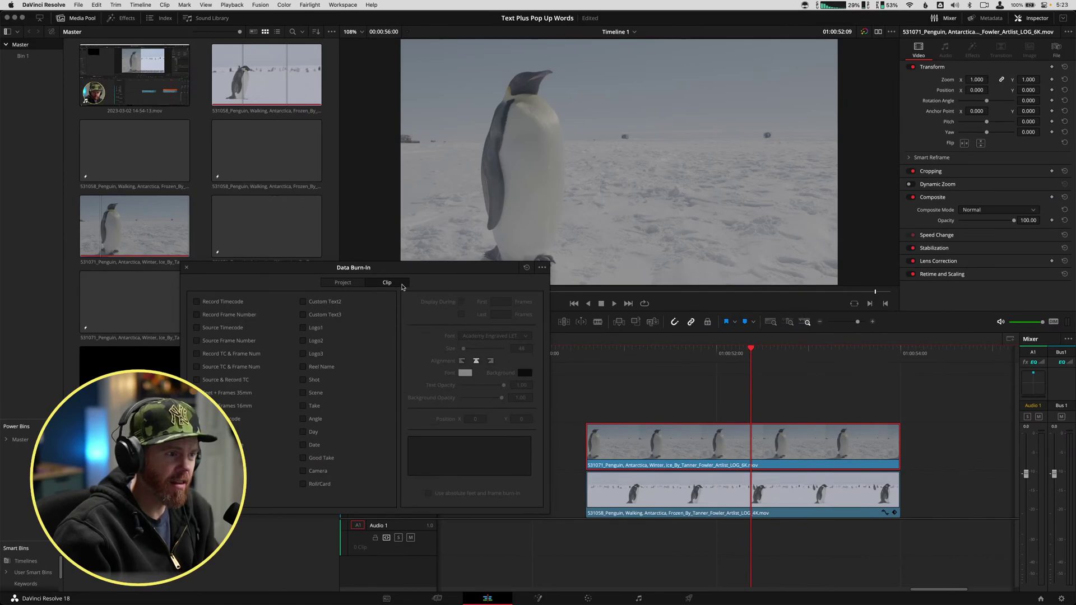
{"action": "left_click", "coordinate": [542, 267]}
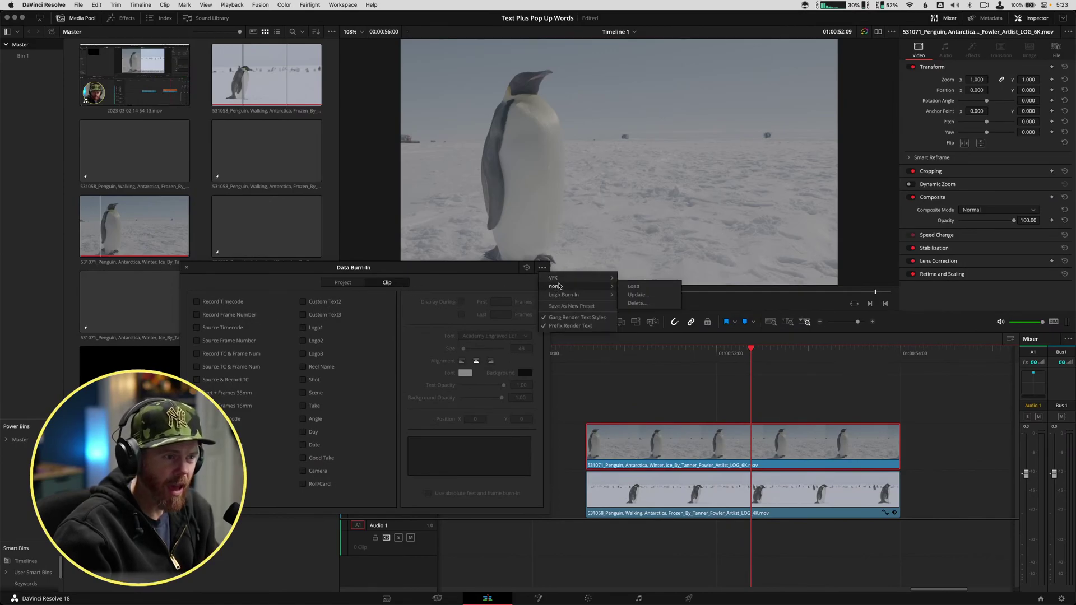
{"action": "left_click", "coordinate": [634, 278]}
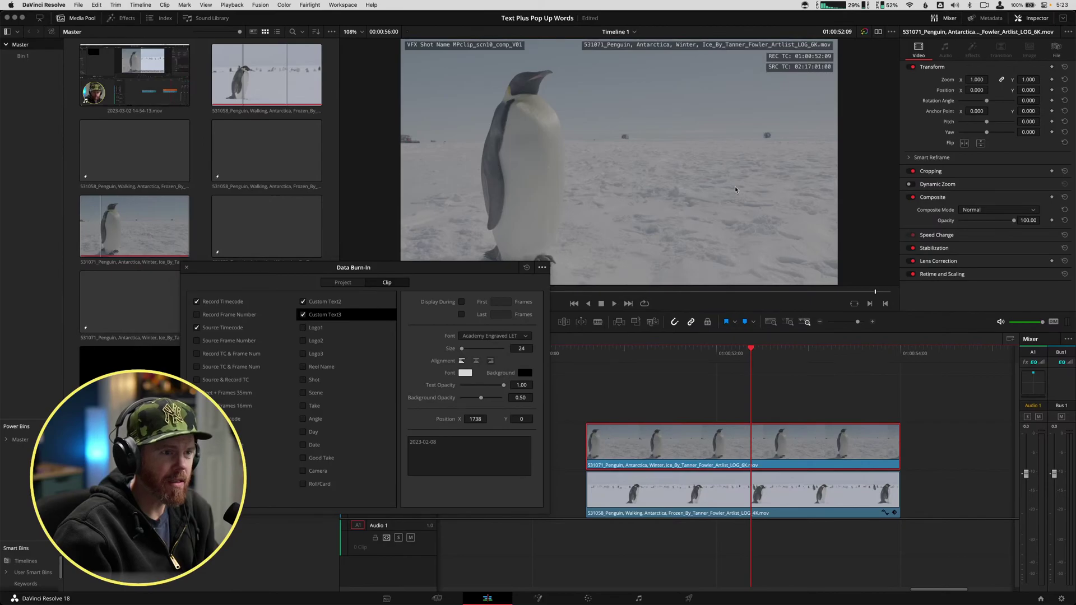
{"action": "left_click_drag", "start_coordinate": [503, 272], "coordinate": [407, 342]}
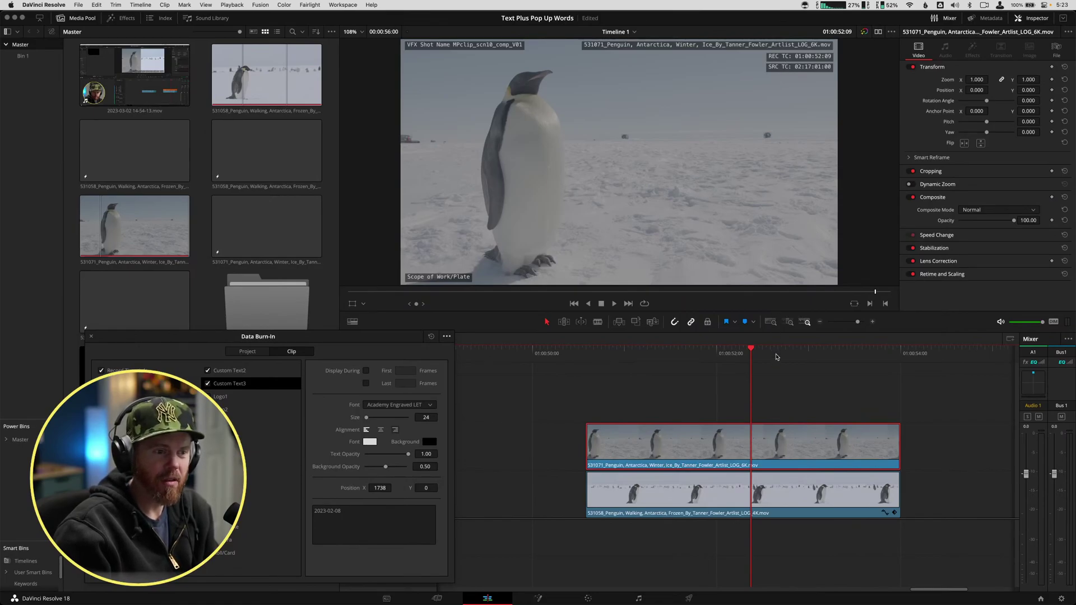
- Park at 01:00:52:01, select the V2 penguin clip and expand its Cropping settings
{"action": "left_click_drag", "start_coordinate": [751, 392], "coordinate": [721, 408]}
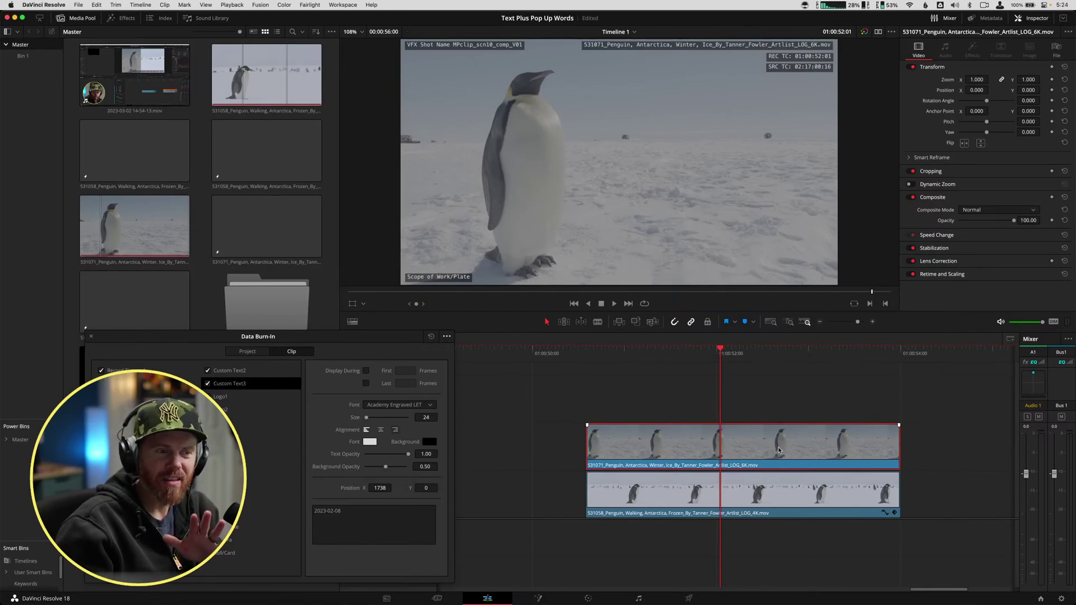
{"action": "left_click", "coordinate": [767, 504]}
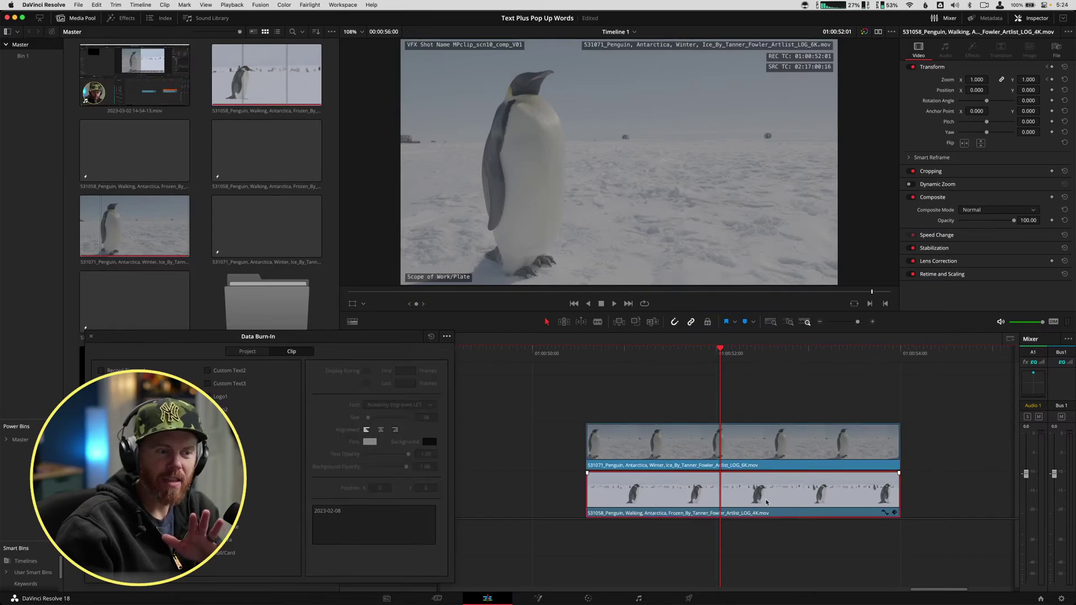
{"action": "left_click", "coordinate": [776, 453]}
{"action": "key", "text": "d"}
{"action": "key", "text": "d"}
{"action": "key", "text": "d"}
{"action": "key", "text": "d"}
{"action": "key", "text": "d"}
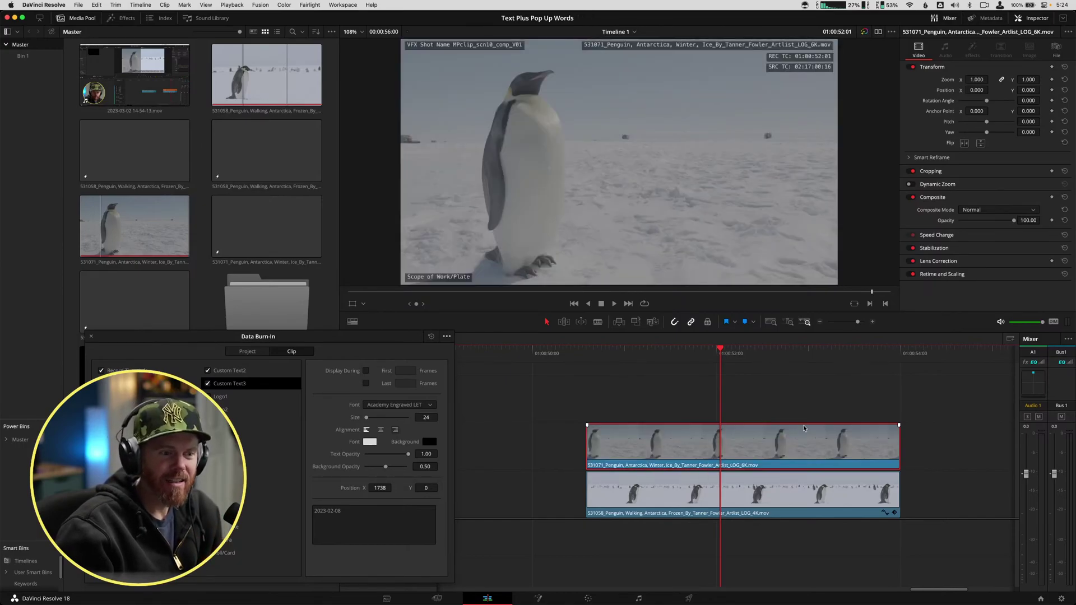
{"action": "left_click", "coordinate": [937, 178]}
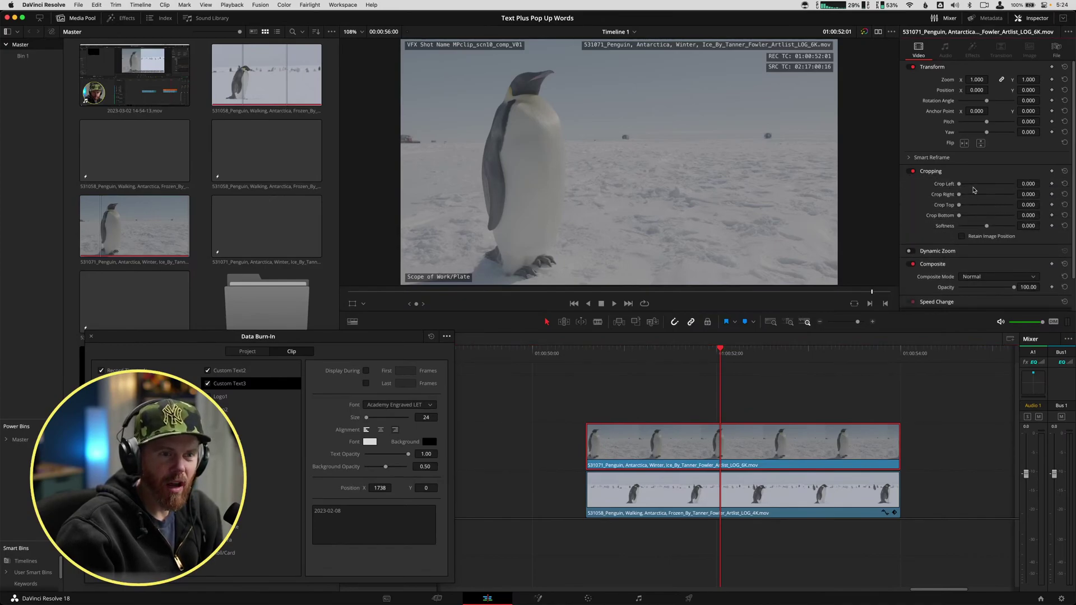
- Crop the V2 clip from the right to 806.100 and match-frame its source at 01:00:50:14
{"action": "left_click_drag", "start_coordinate": [960, 194], "coordinate": [983, 200]}
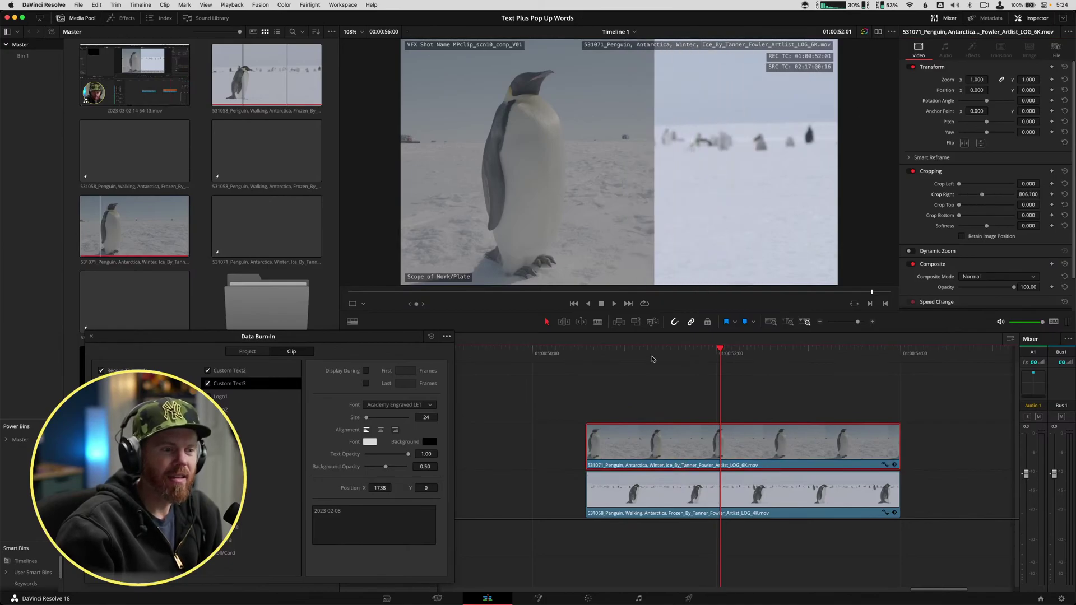
{"action": "left_click_drag", "start_coordinate": [654, 358], "coordinate": [586, 361]}
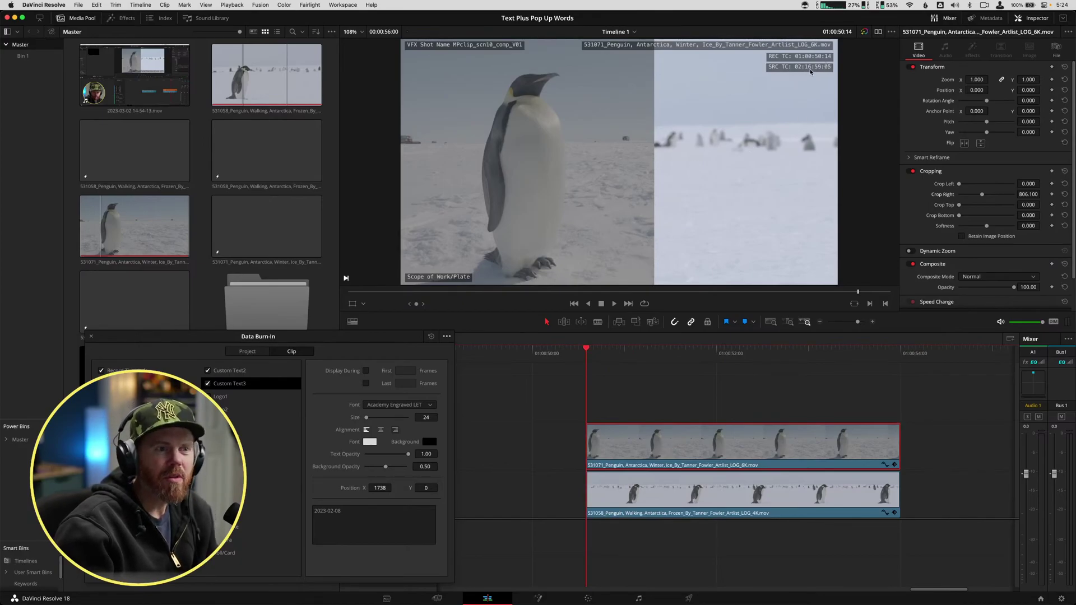
{"action": "key", "text": "f"}
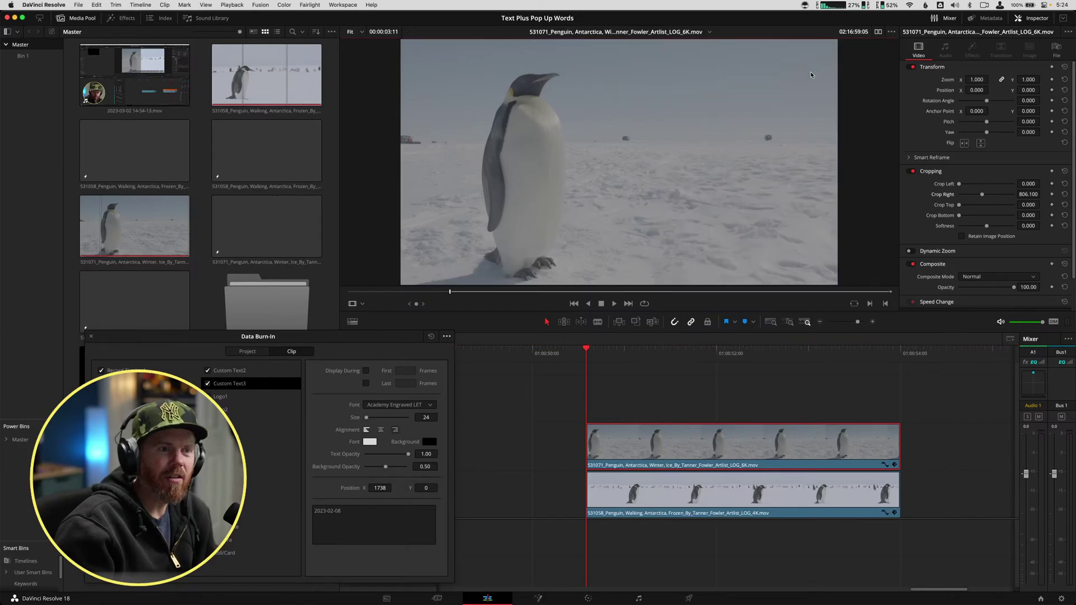
- Clear the burn-in with the 'none' preset, close Data Burn-In and show the source clip
{"action": "left_click", "coordinate": [447, 336]}
{"action": "mouse_move", "coordinate": [482, 355]}
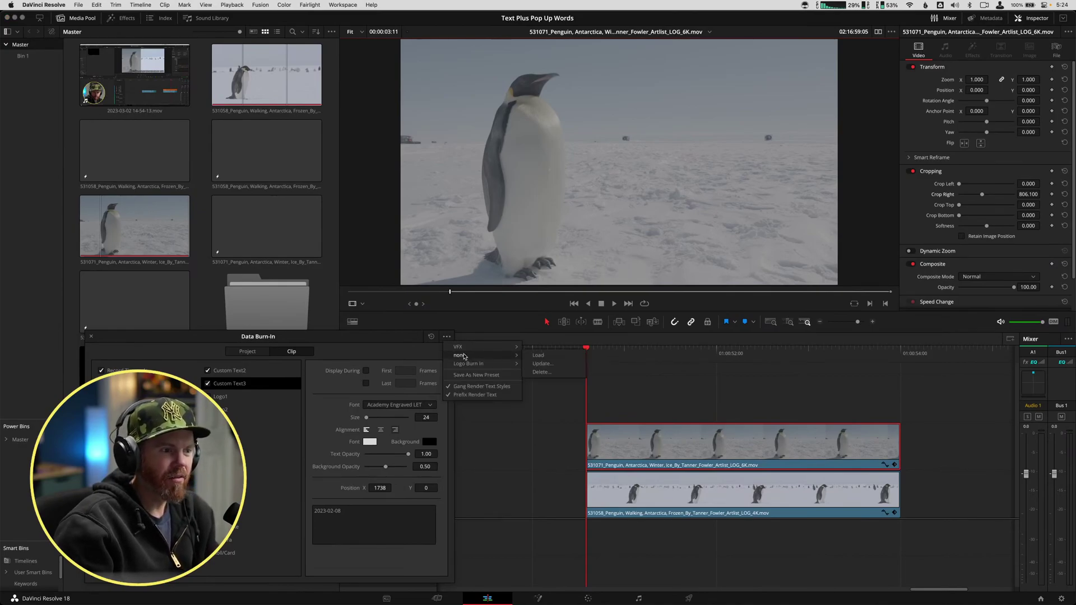
{"action": "left_click", "coordinate": [550, 360]}
{"action": "left_click", "coordinate": [646, 372]}
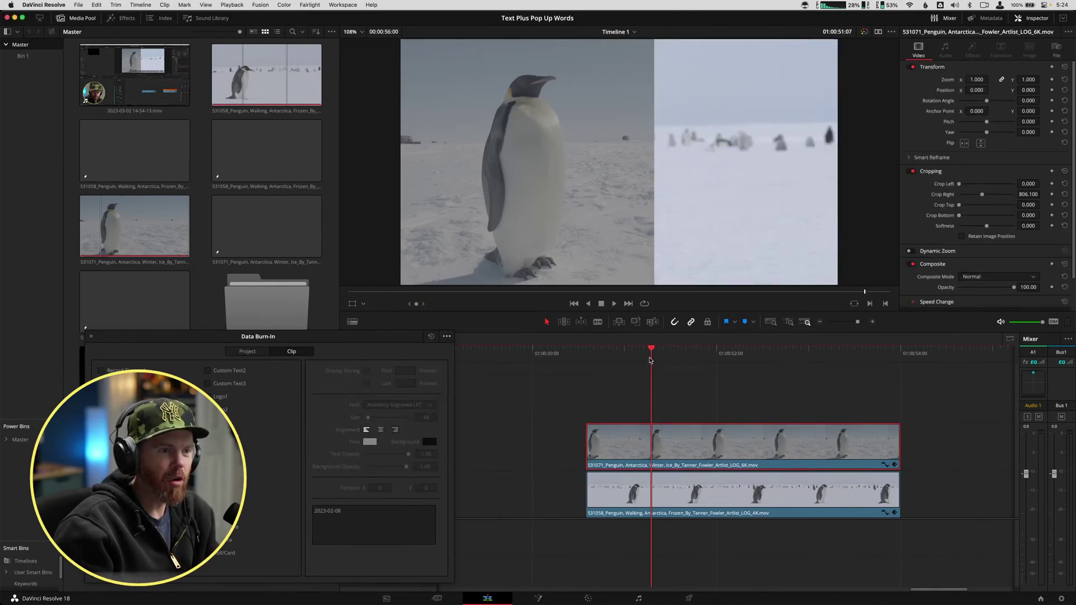
{"action": "left_click", "coordinate": [91, 338]}
{"action": "double_click", "coordinate": [818, 460]}
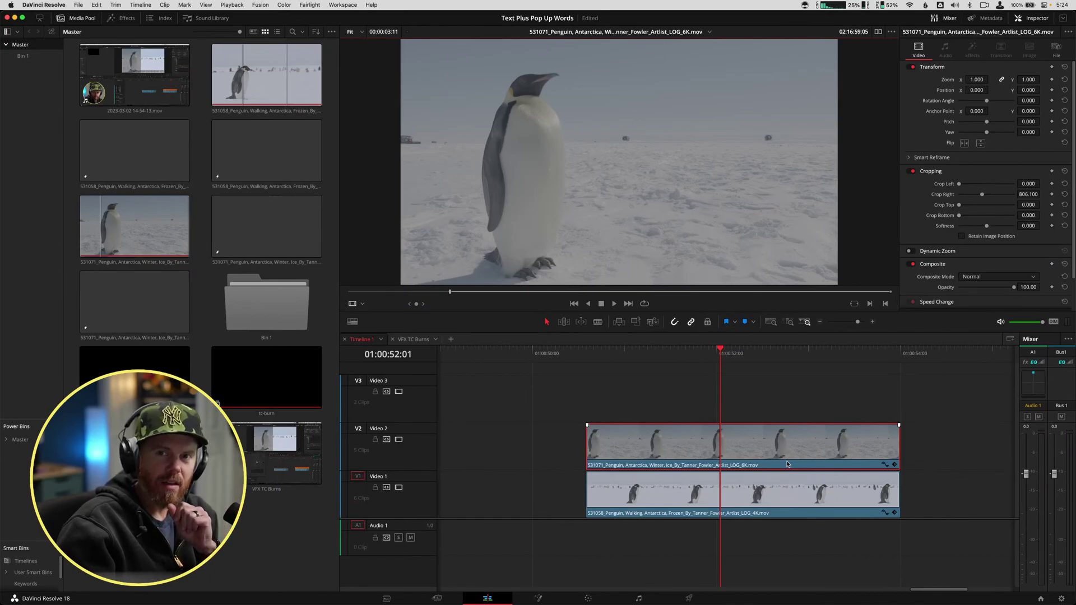
- Return to the timeline, step the playhead back to 01:00:50:14 and shrink the track heights
{"action": "left_click", "coordinate": [670, 394]}
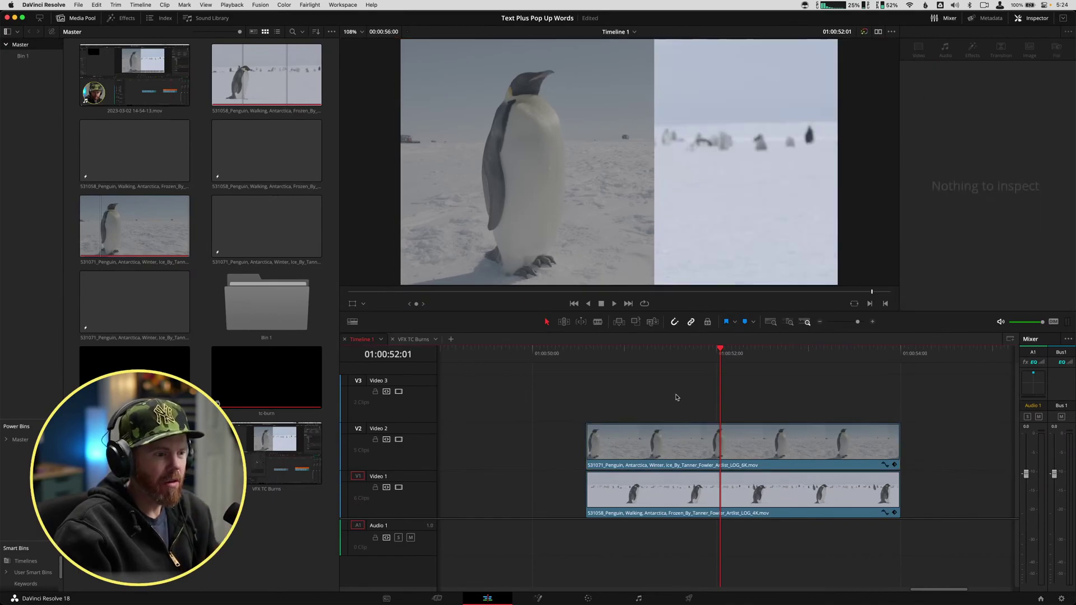
{"action": "left_click", "coordinate": [632, 348]}
{"action": "key", "text": "Left"}
{"action": "key", "text": "Left"}
{"action": "key", "text": "Left"}
{"action": "key", "text": "Left"}
{"action": "key", "text": "Left"}
{"action": "key", "text": "Left"}
{"action": "key", "text": "Left"}
{"action": "key", "text": "Left"}
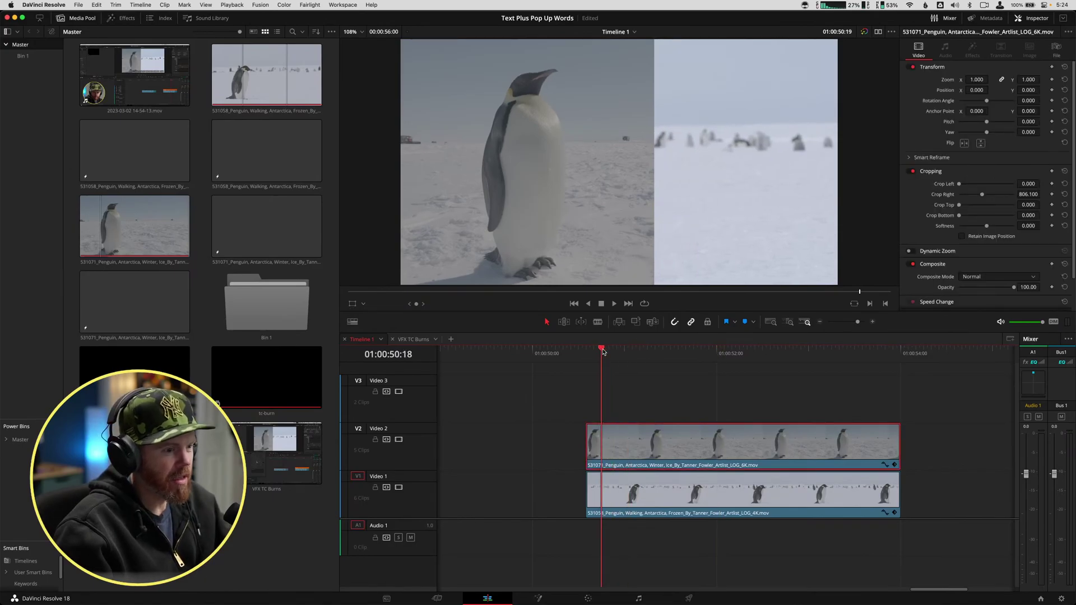
{"action": "key", "text": "Left"}
{"action": "key", "text": "Left"}
{"action": "key", "text": "Left"}
{"action": "key", "text": "Left"}
{"action": "left_click", "coordinate": [640, 386]}
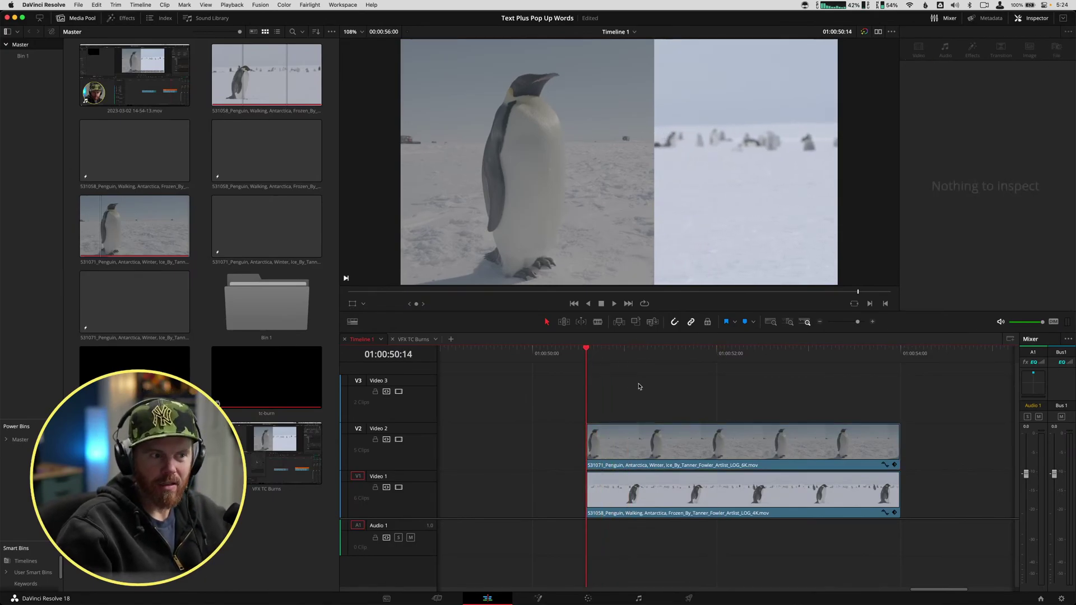
{"action": "scroll", "coordinate": [639, 387], "scroll_direction": "down", "scroll_amount": 2}
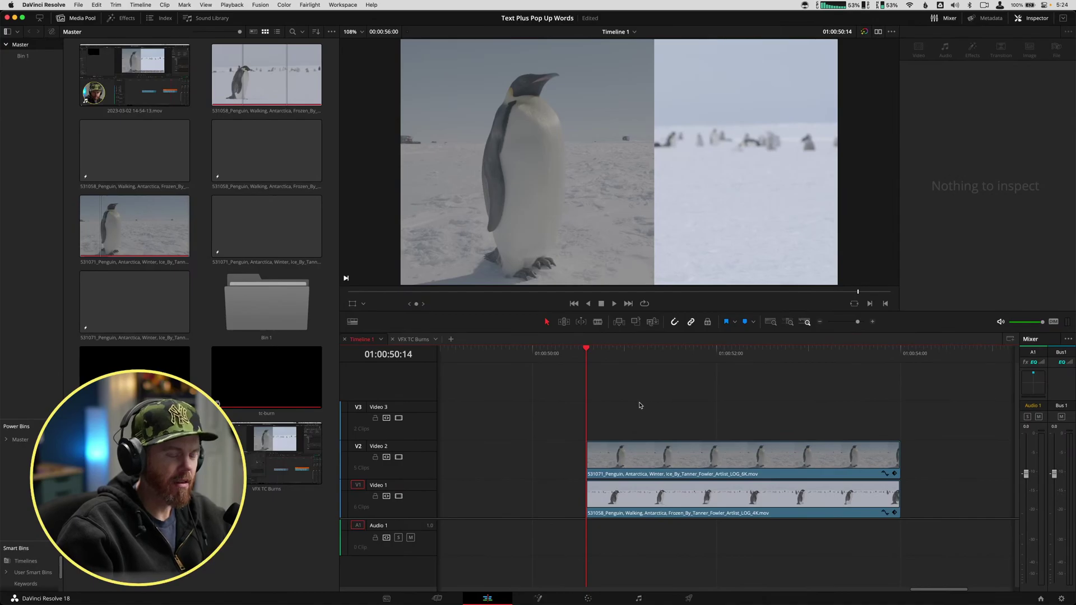
- Add Marker 1 on the V2 penguin clip and match-frame to source clip 531071
{"action": "left_click", "coordinate": [672, 455]}
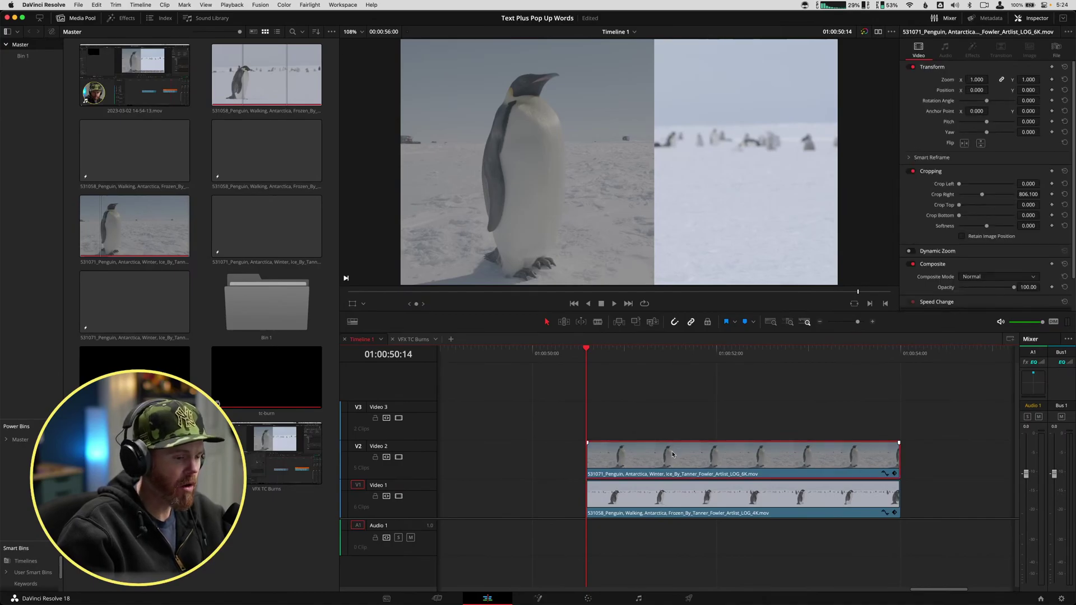
{"action": "key", "text": "m"}
{"action": "left_click", "coordinate": [649, 492]}
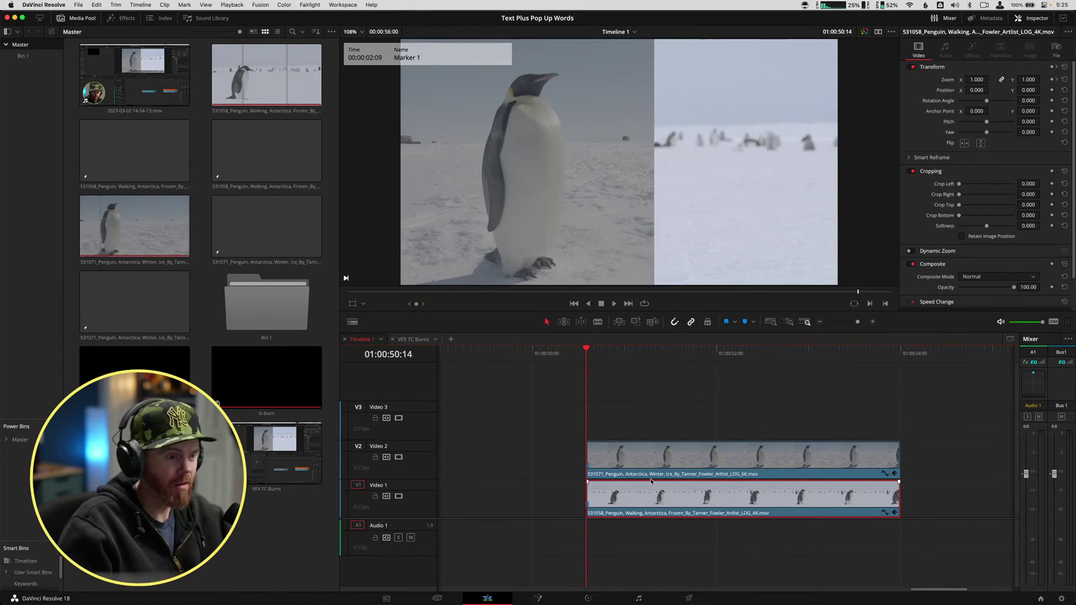
{"action": "left_click", "coordinate": [652, 465]}
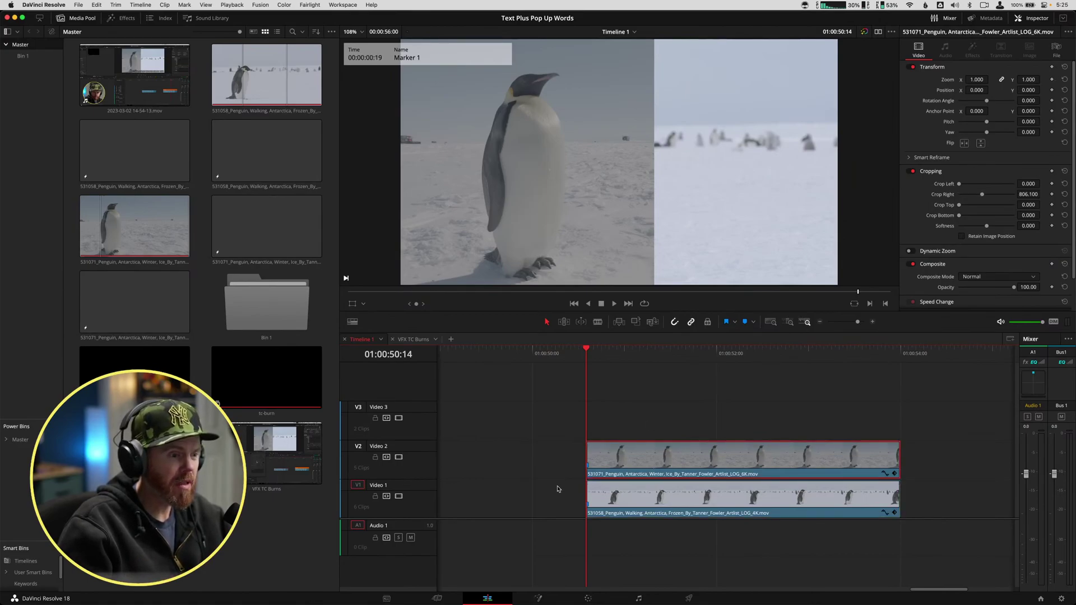
{"action": "key", "text": "f"}
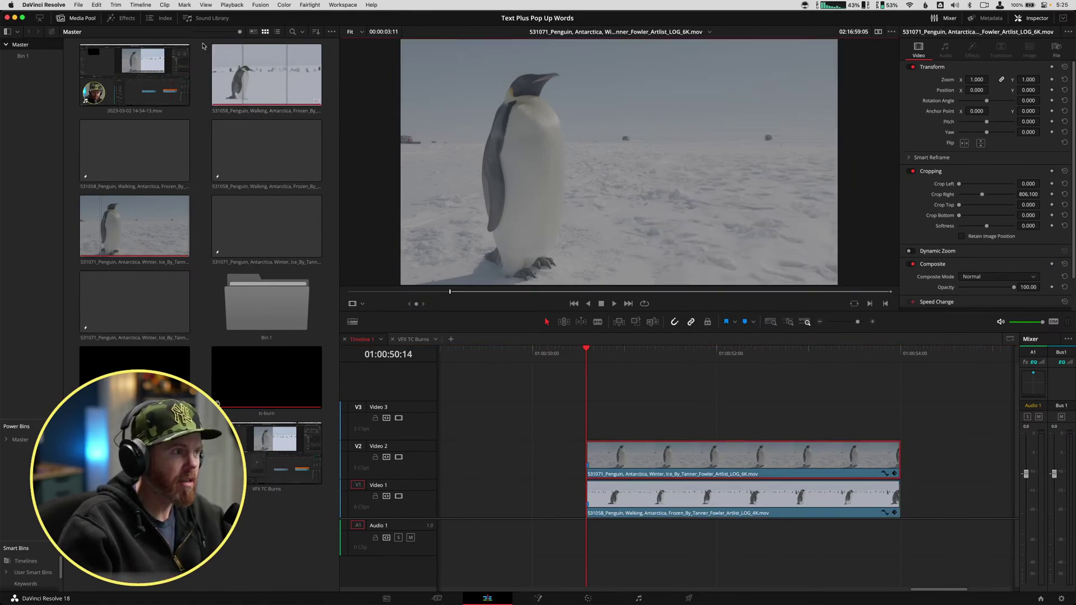
- Open the Edit Index and set Show Clip Colors to All
{"action": "left_click", "coordinate": [159, 18]}
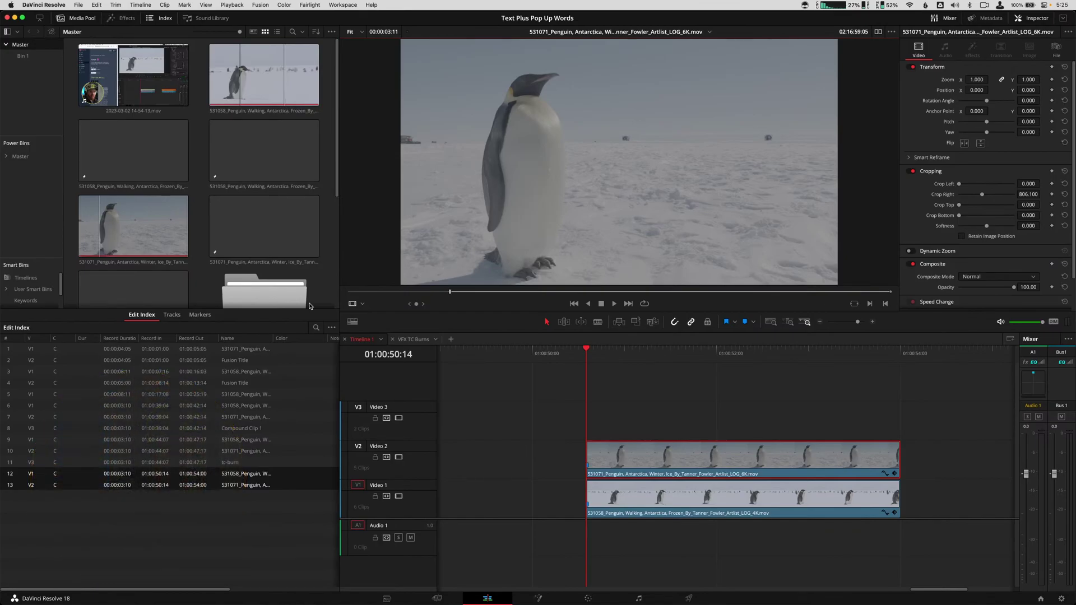
{"action": "left_click", "coordinate": [332, 327]}
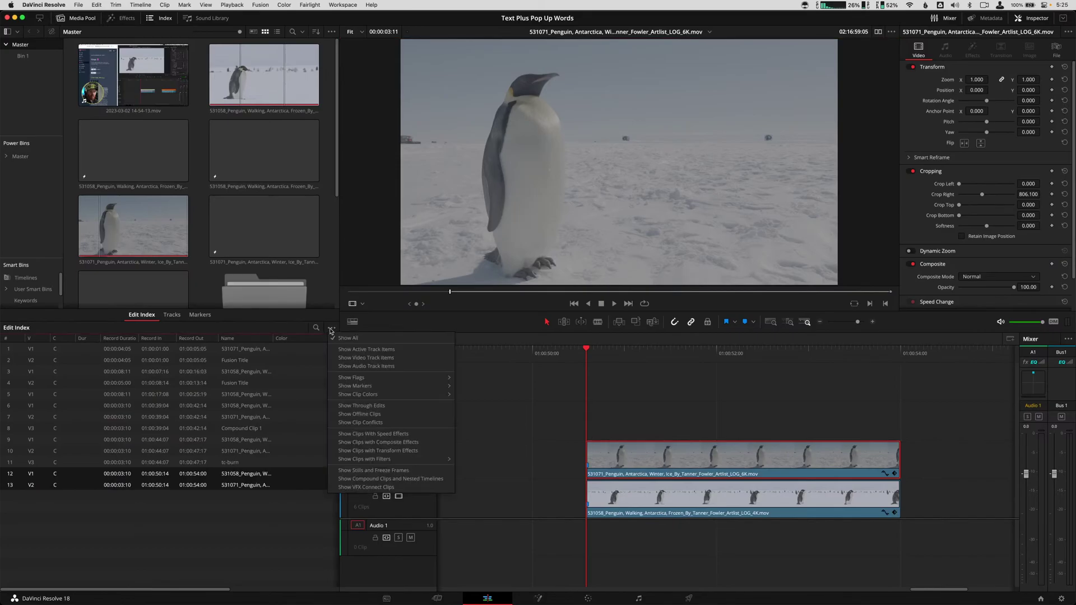
{"action": "mouse_move", "coordinate": [388, 390]}
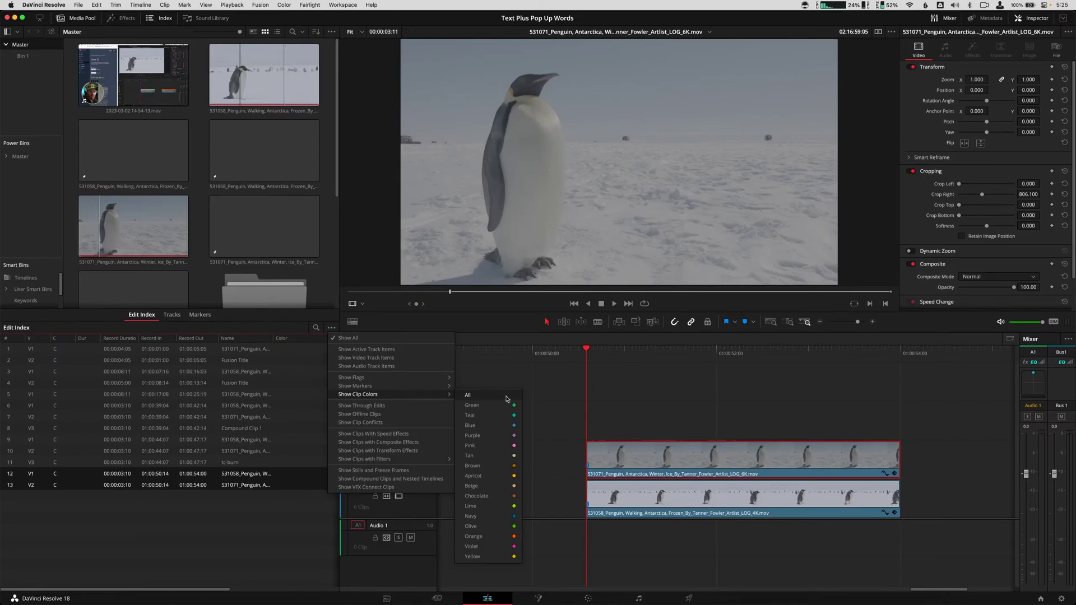
{"action": "left_click", "coordinate": [507, 399]}
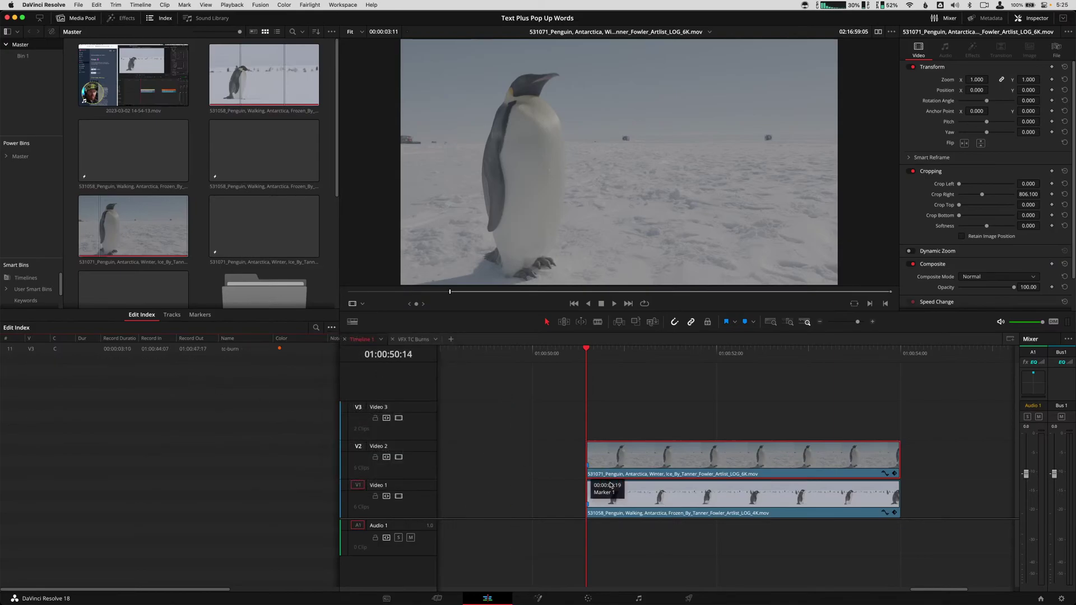
{"action": "left_click", "coordinate": [629, 415]}
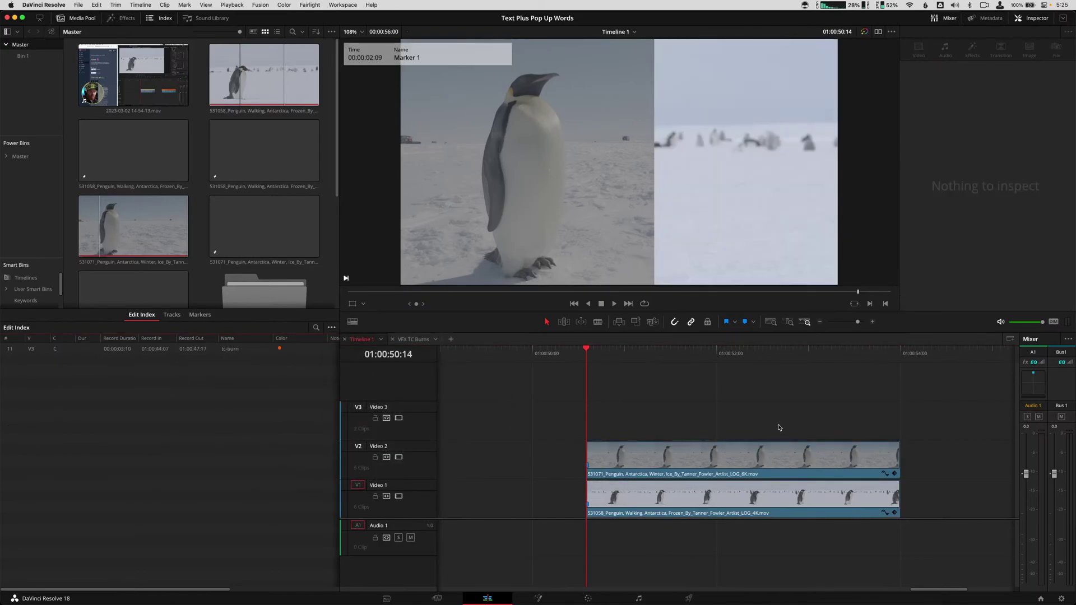
- Set Show Markers to All, listing the two blue markers at 01:00:50:14
{"action": "mouse_move", "coordinate": [723, 354]}
{"action": "left_mouse_down"}
{"action": "mouse_move", "coordinate": [571, 379]}
{"action": "mouse_move", "coordinate": [586, 379]}
{"action": "left_mouse_up"}
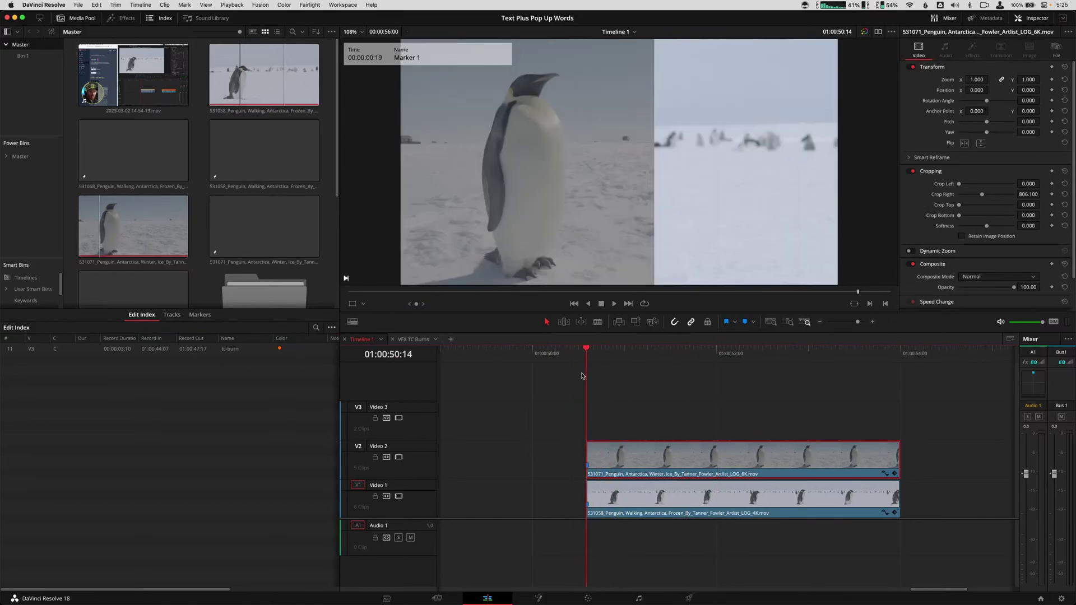
{"action": "left_click", "coordinate": [330, 327]}
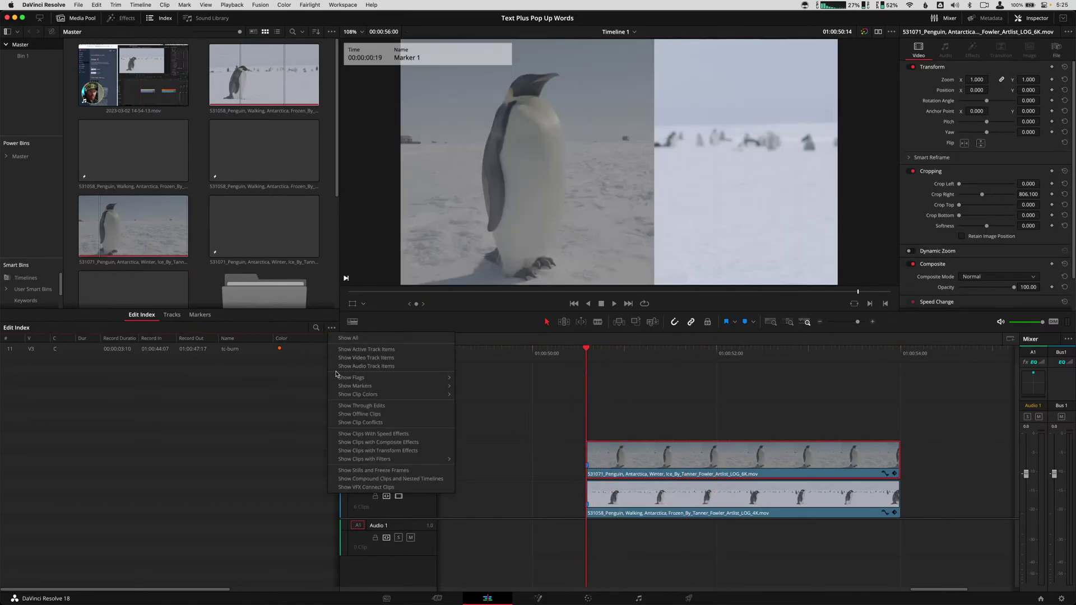
{"action": "mouse_move", "coordinate": [350, 386]}
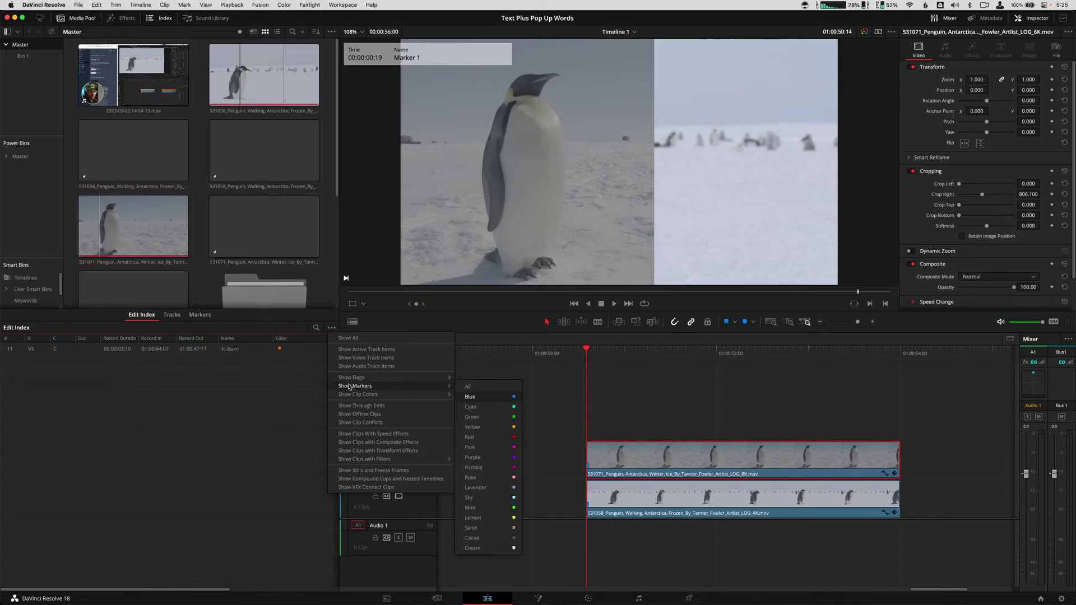
{"action": "left_click", "coordinate": [486, 392]}
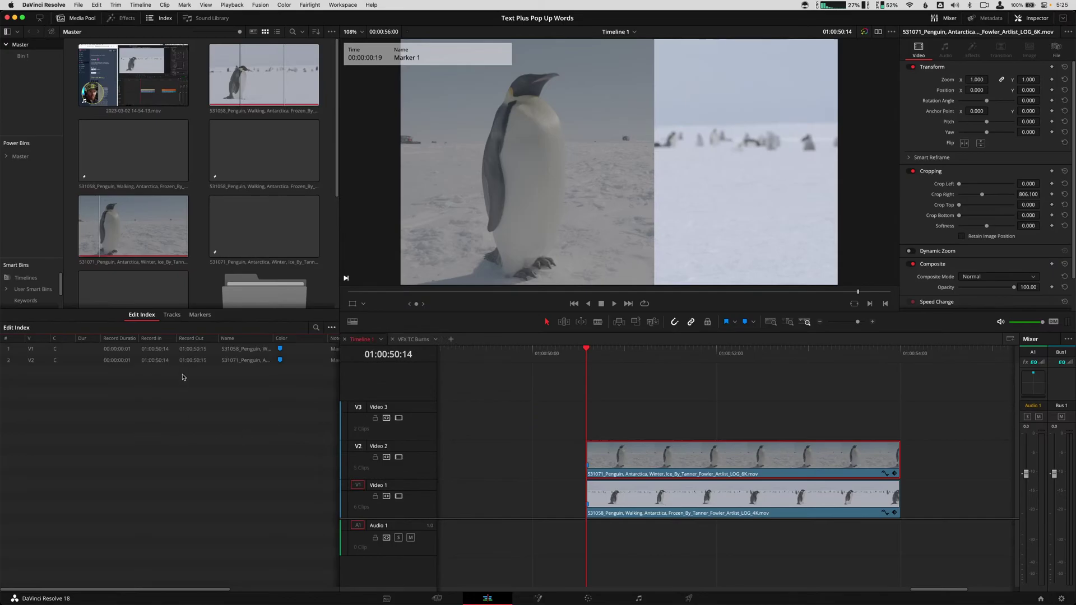
{"action": "left_click", "coordinate": [192, 348]}
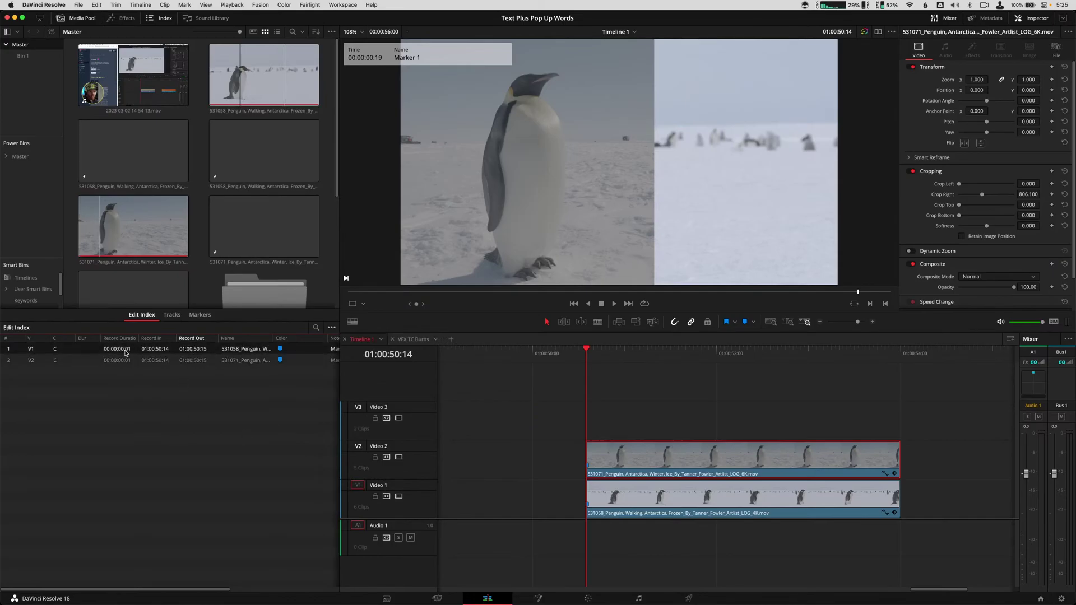
- Switch the Media Pool to list view to locate Timeline 1
{"action": "right_click", "coordinate": [364, 341]}
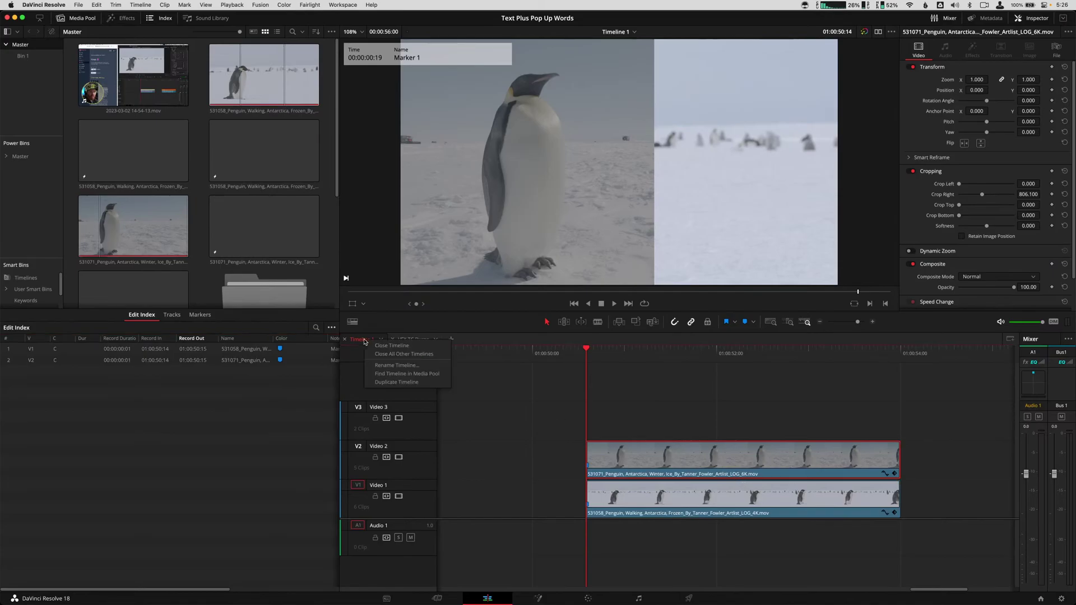
{"action": "left_click", "coordinate": [433, 374]}
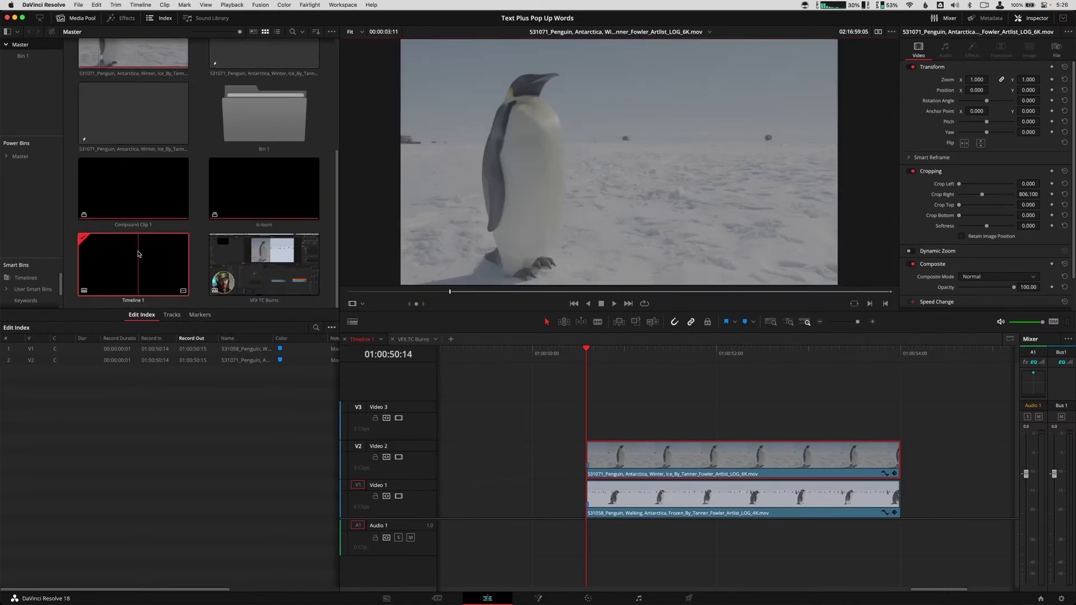
{"action": "left_click", "coordinate": [277, 31]}
- Export Timeline 1's Edit Index to the Desktop as a CSV, renaming the file with 'pen'
{"action": "right_click", "coordinate": [104, 149]}
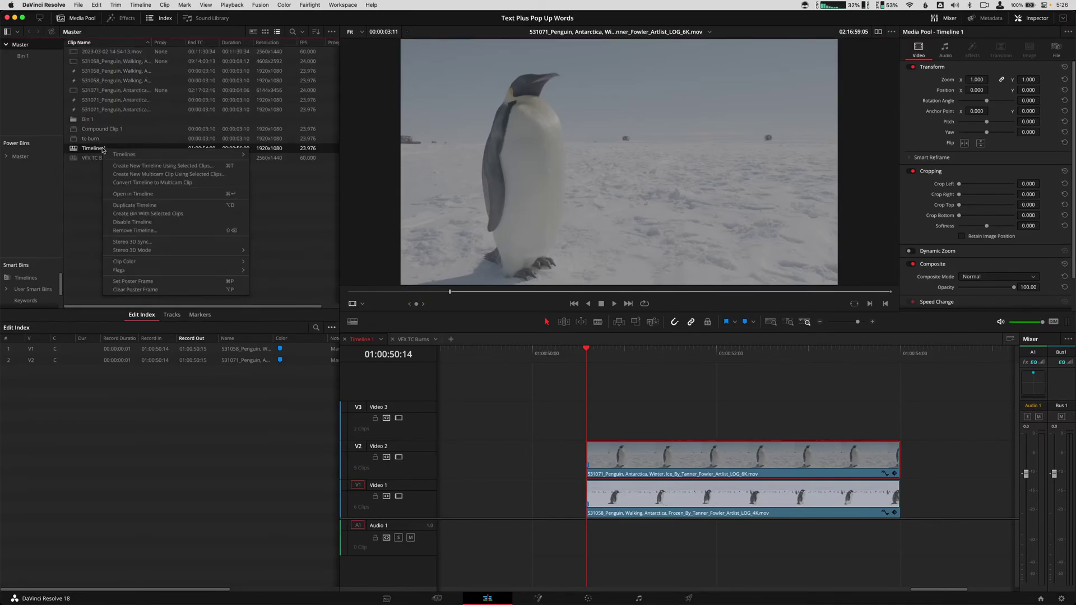
{"action": "mouse_move", "coordinate": [238, 155]}
{"action": "mouse_move", "coordinate": [338, 184]}
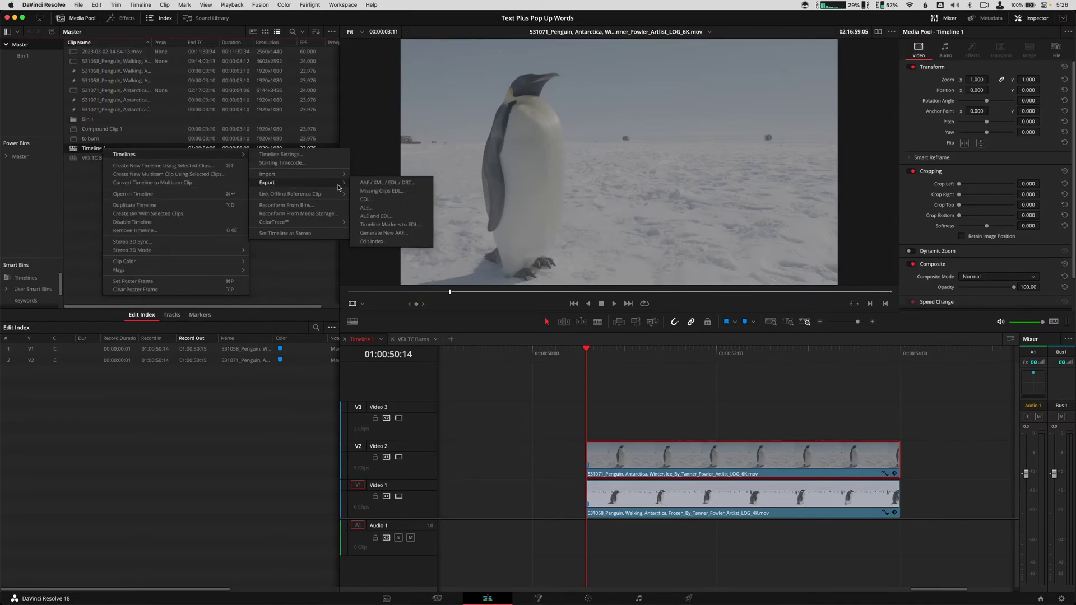
{"action": "left_click", "coordinate": [394, 241]}
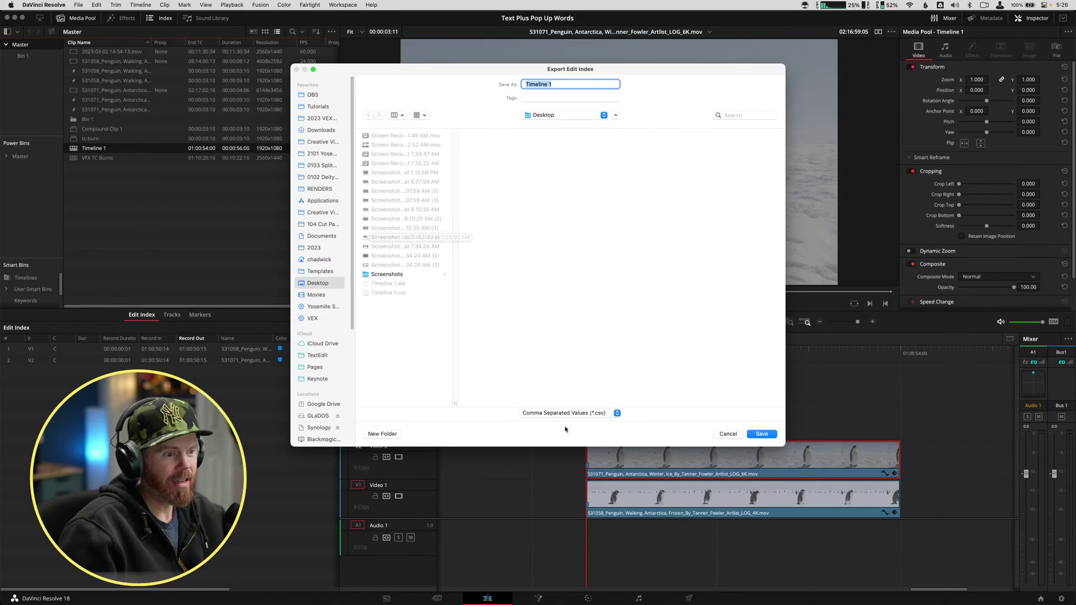
{"action": "left_click", "coordinate": [588, 83]}
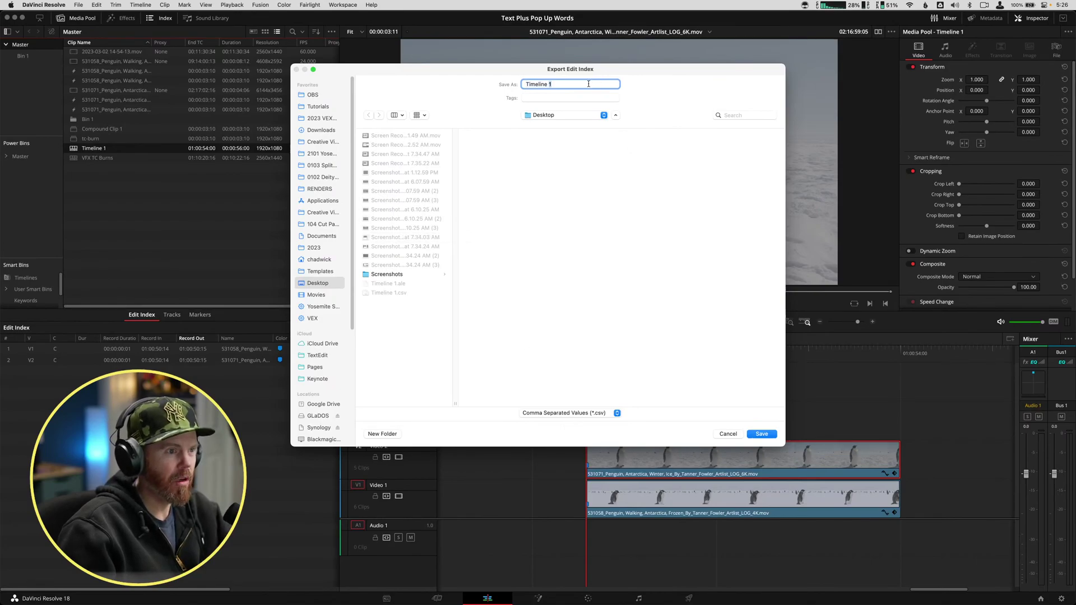
{"action": "triple_click", "coordinate": [588, 83]}
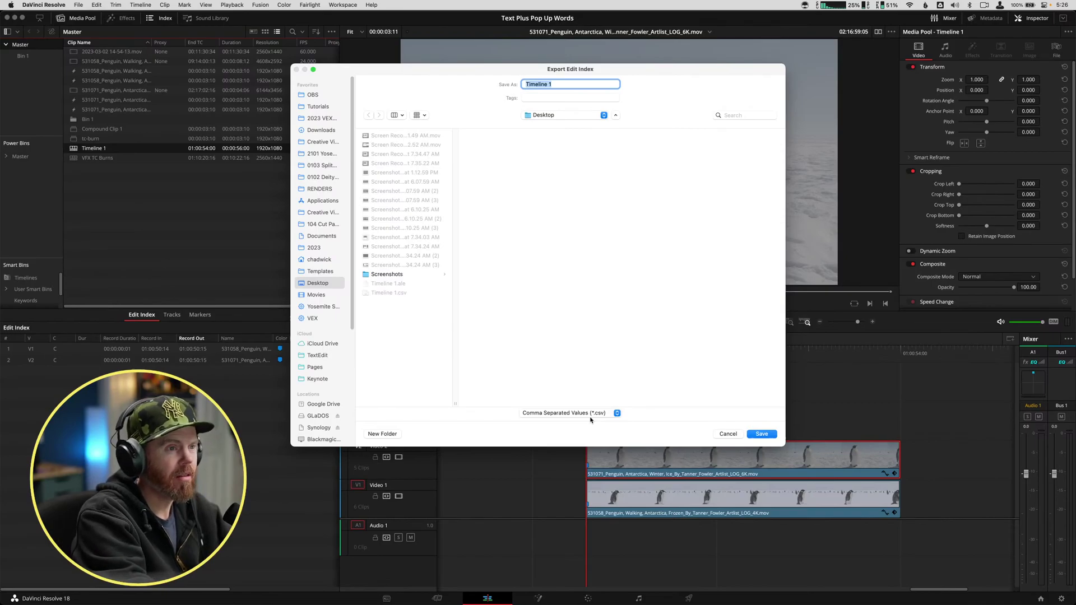
{"action": "type", "text": "penguin vfx"}
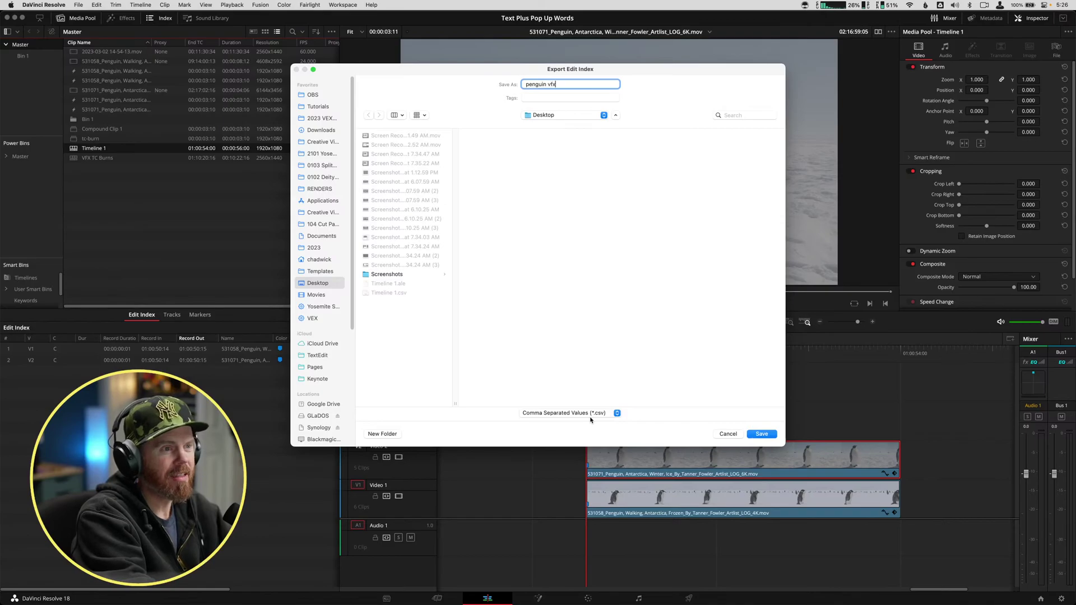
{"action": "key", "text": "Return"}
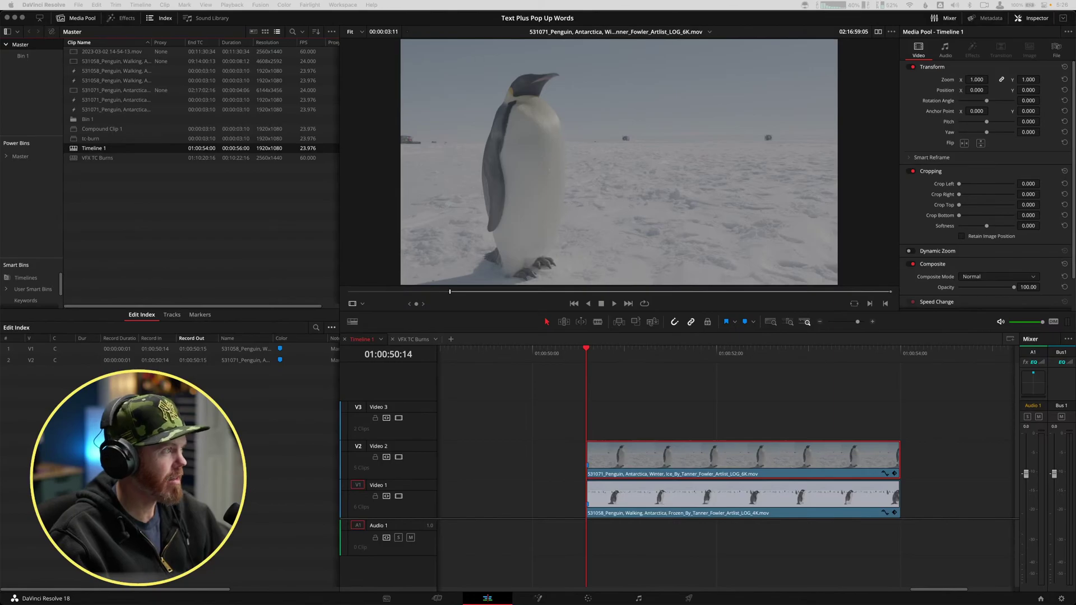
- In Finder's Desktop folder, open penguin vfx.csv with Numbers
{"action": "key", "text": "super+Tab"}
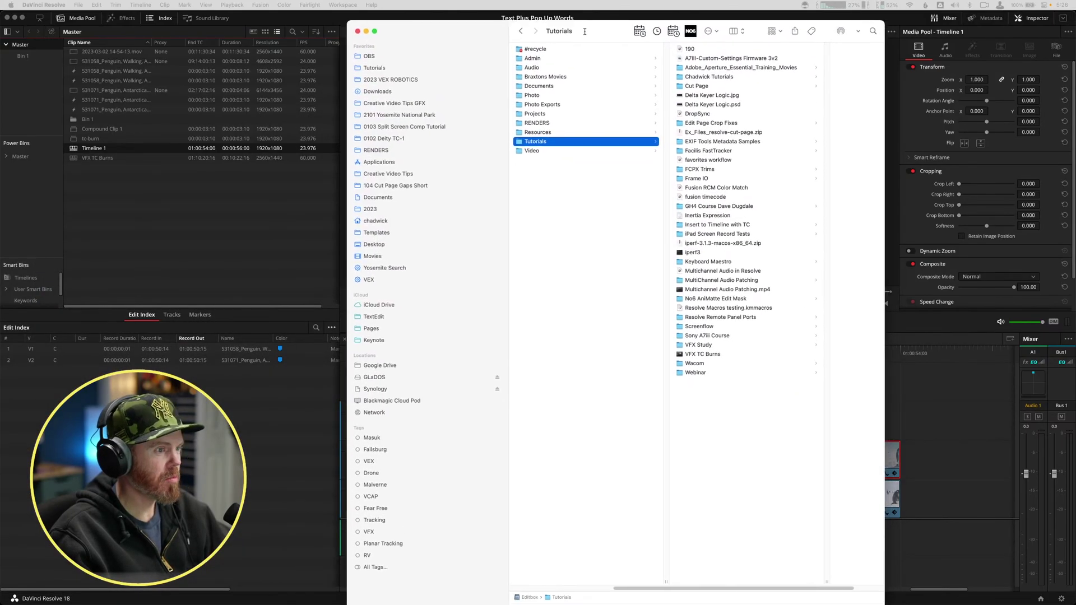
{"action": "left_click", "coordinate": [380, 235]}
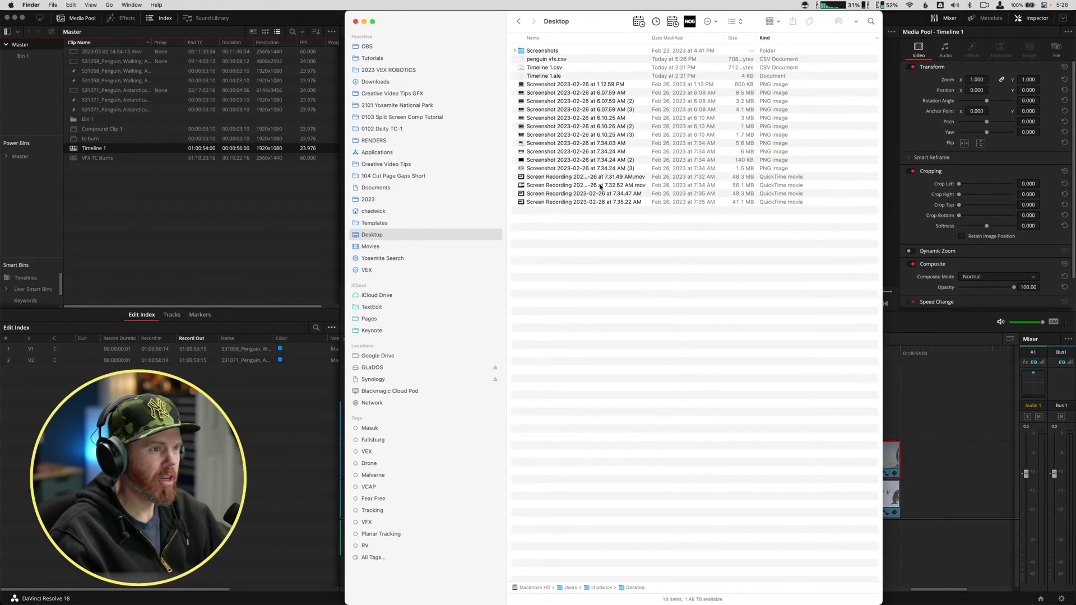
{"action": "left_click", "coordinate": [564, 68]}
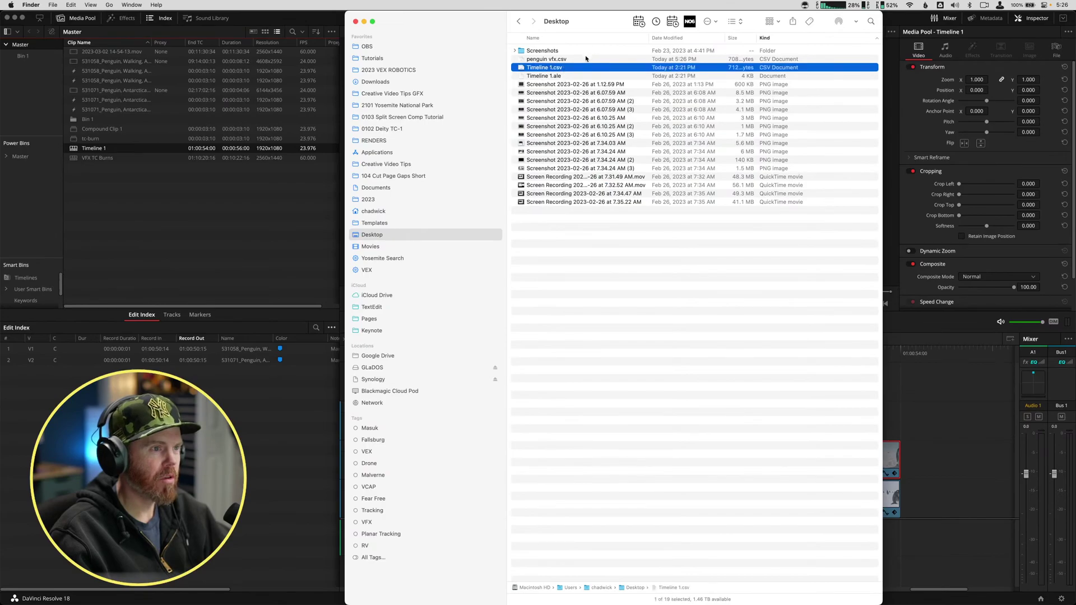
{"action": "left_click", "coordinate": [582, 60]}
{"action": "right_click", "coordinate": [582, 61]}
{"action": "mouse_move", "coordinate": [611, 73]}
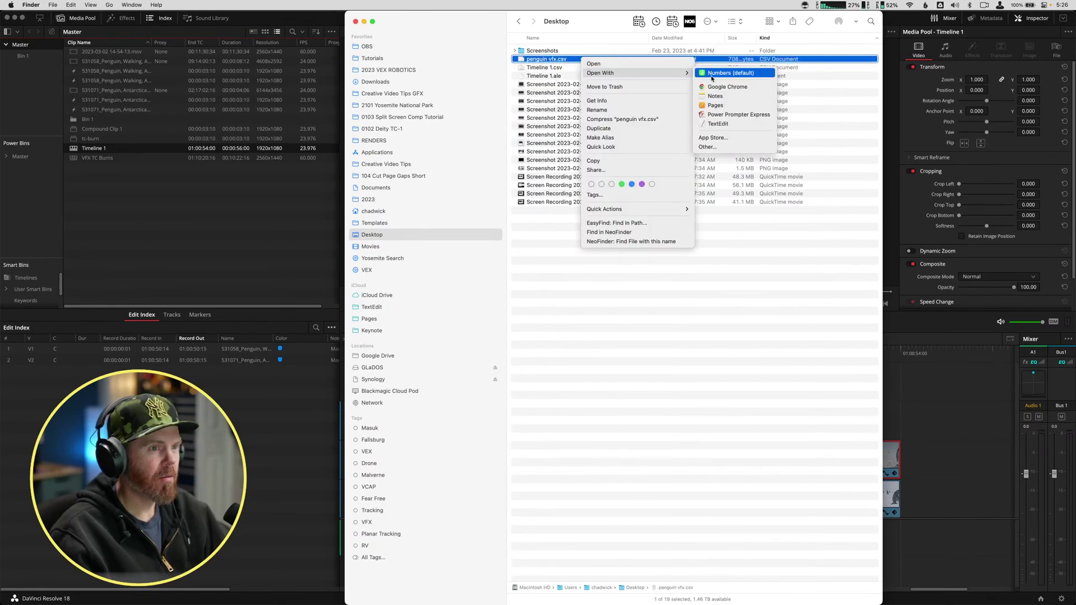
{"action": "left_click", "coordinate": [730, 74]}
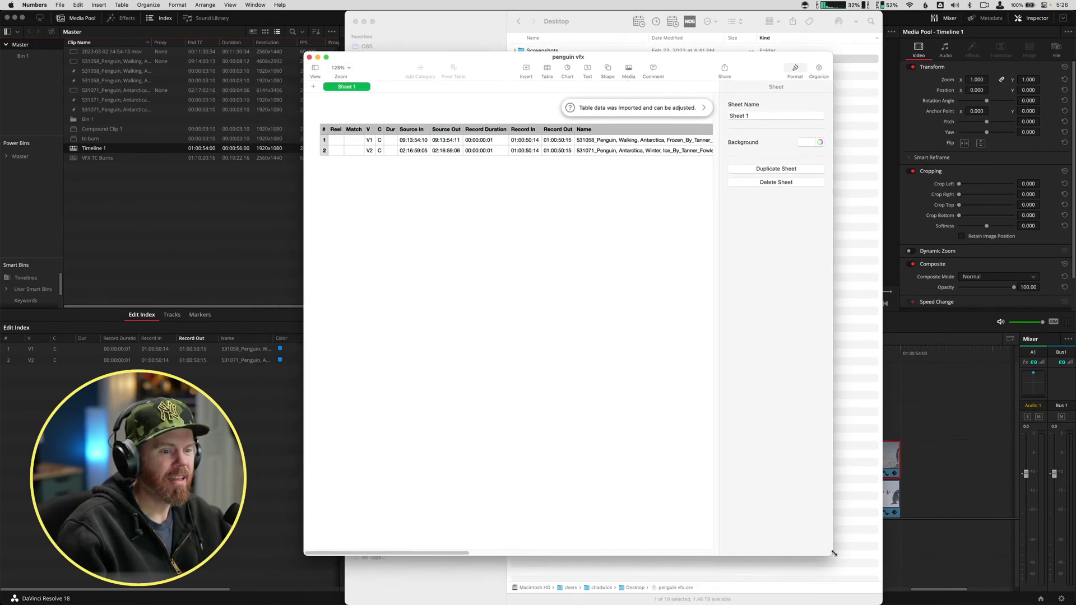
- Widen the Numbers window, check row 1's clip Name, then return to DaVinci Resolve
{"action": "left_click_drag", "start_coordinate": [834, 553], "coordinate": [998, 579]}
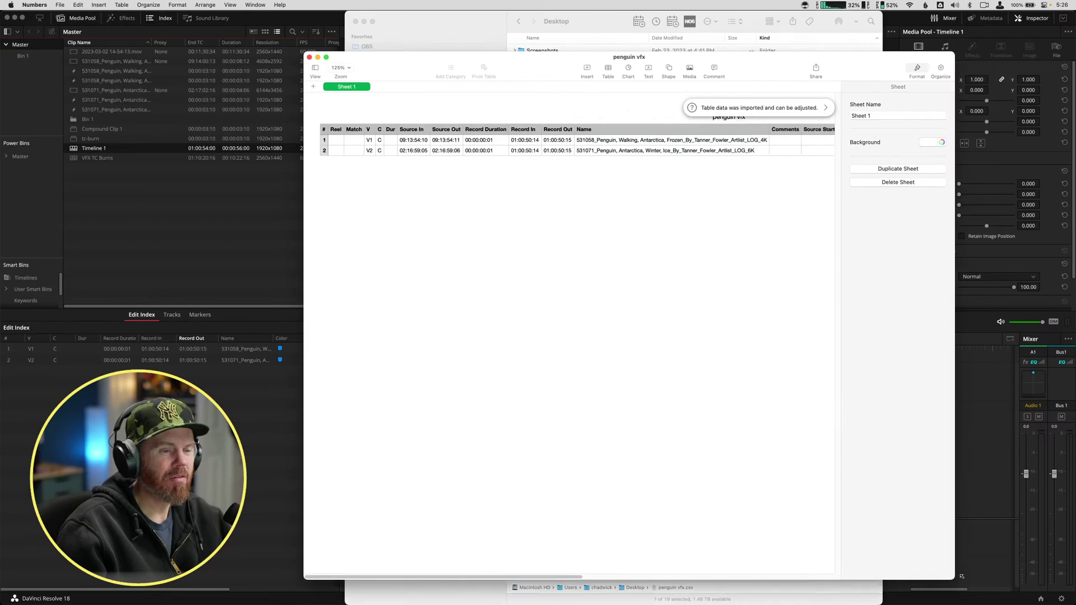
{"action": "left_click", "coordinate": [660, 145]}
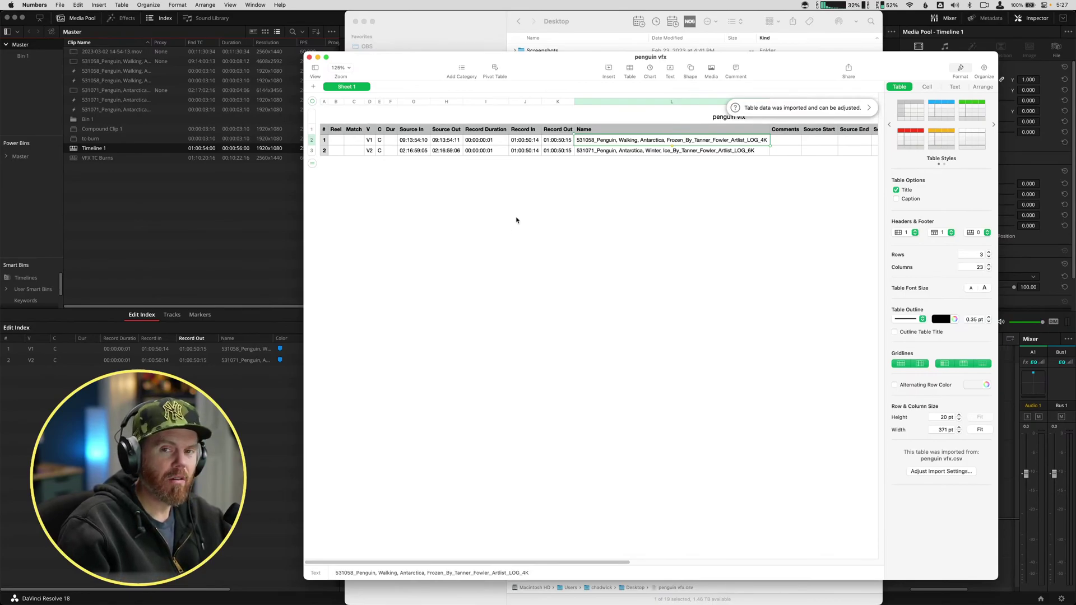
{"action": "key", "text": "super+Tab"}
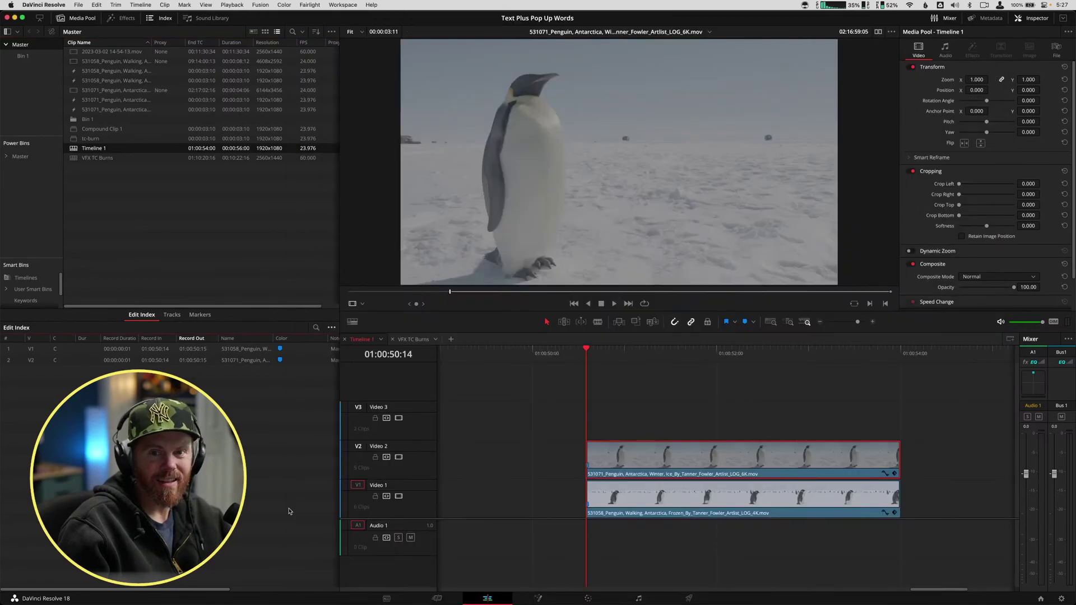
- Park at 01:00:51:06 and drop a Text+ title from the Effects Library onto V3
{"action": "left_click", "coordinate": [643, 391]}
{"action": "left_click_drag", "start_coordinate": [644, 353], "coordinate": [647, 353]}
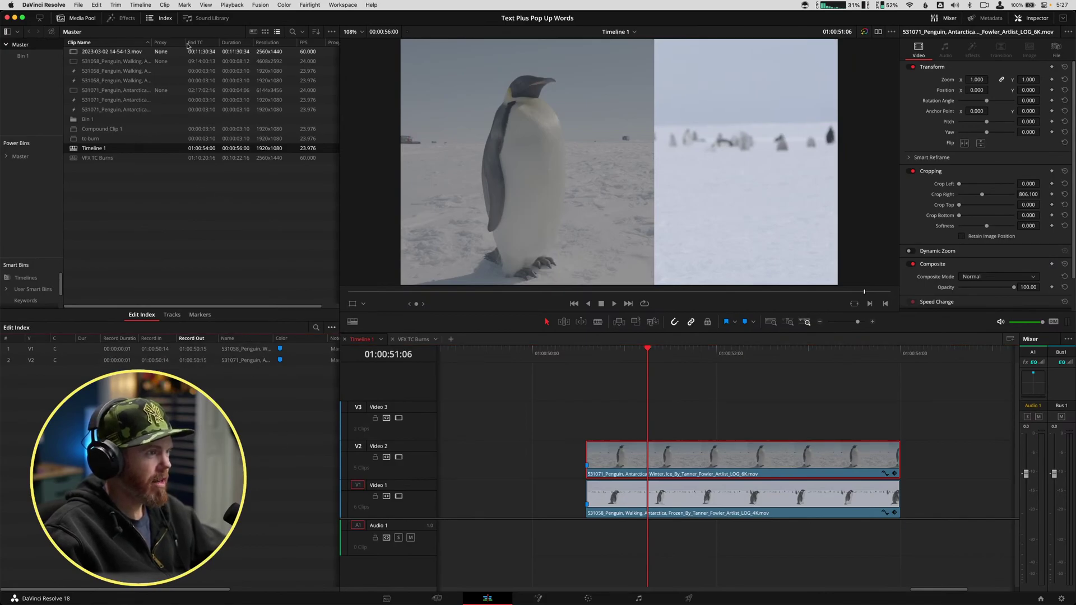
{"action": "left_click", "coordinate": [127, 19]}
{"action": "left_click", "coordinate": [160, 18]}
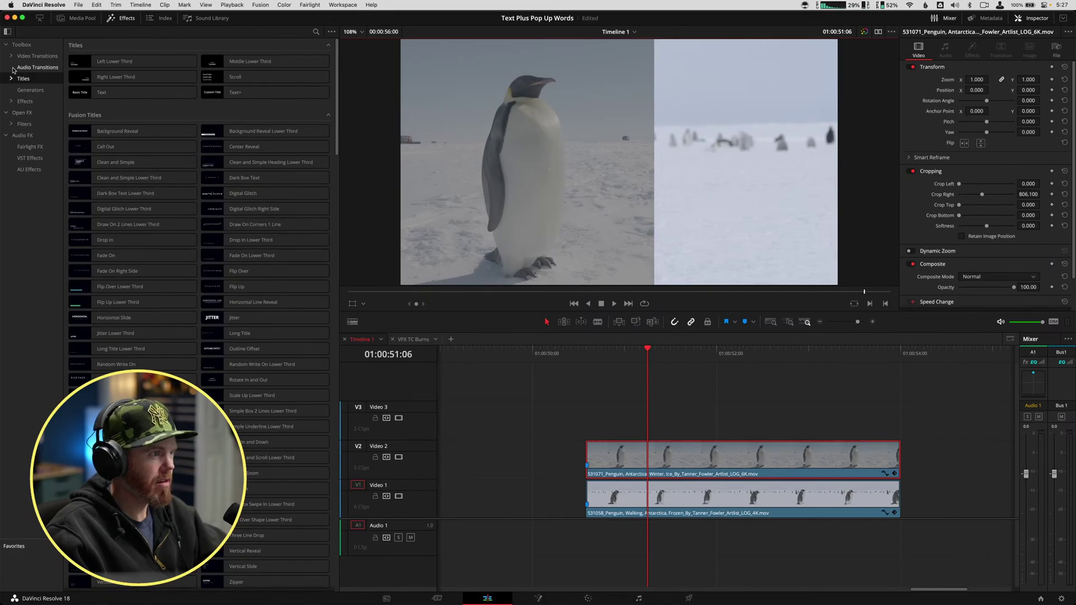
{"action": "left_click_drag", "start_coordinate": [201, 92], "coordinate": [728, 429]}
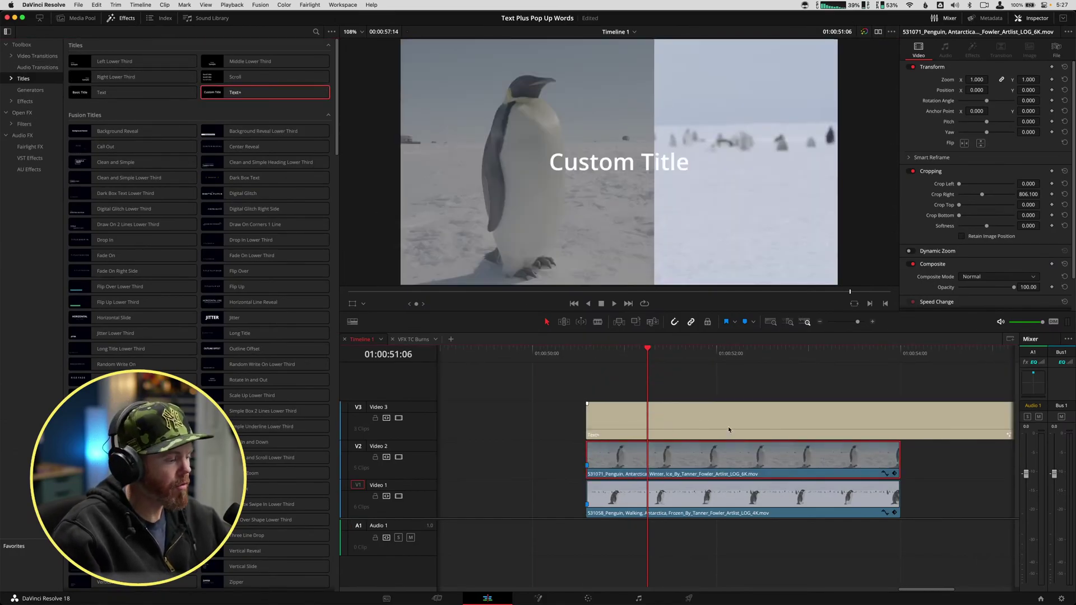
- Trim the Text+ title to end with the penguin clips, select it and scrub back
{"action": "scroll", "coordinate": [729, 429], "scroll_direction": "down", "scroll_amount": 3}
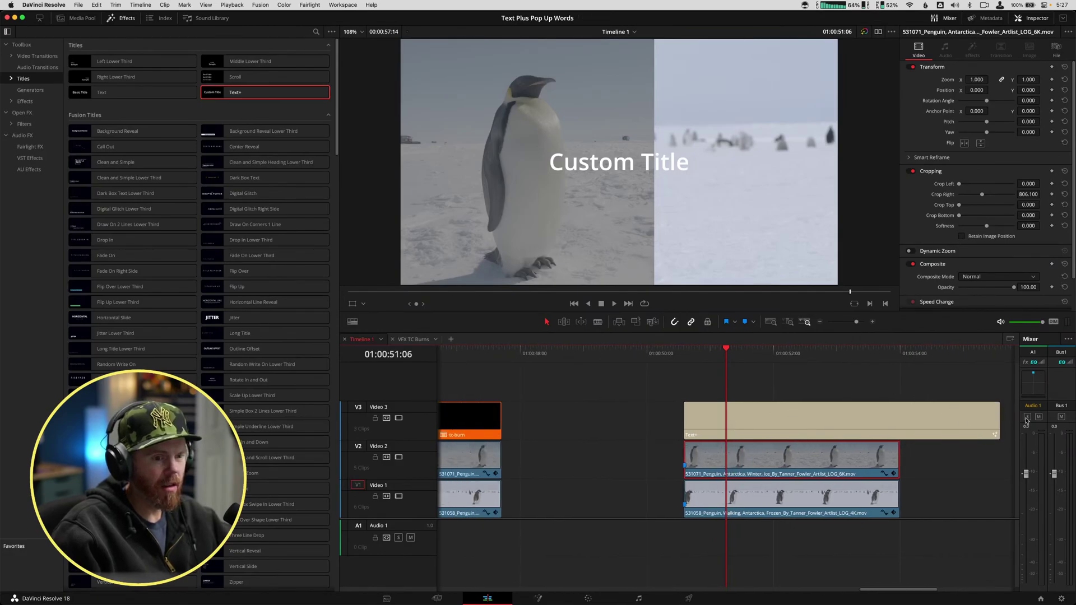
{"action": "left_click_drag", "start_coordinate": [998, 414], "coordinate": [899, 420]}
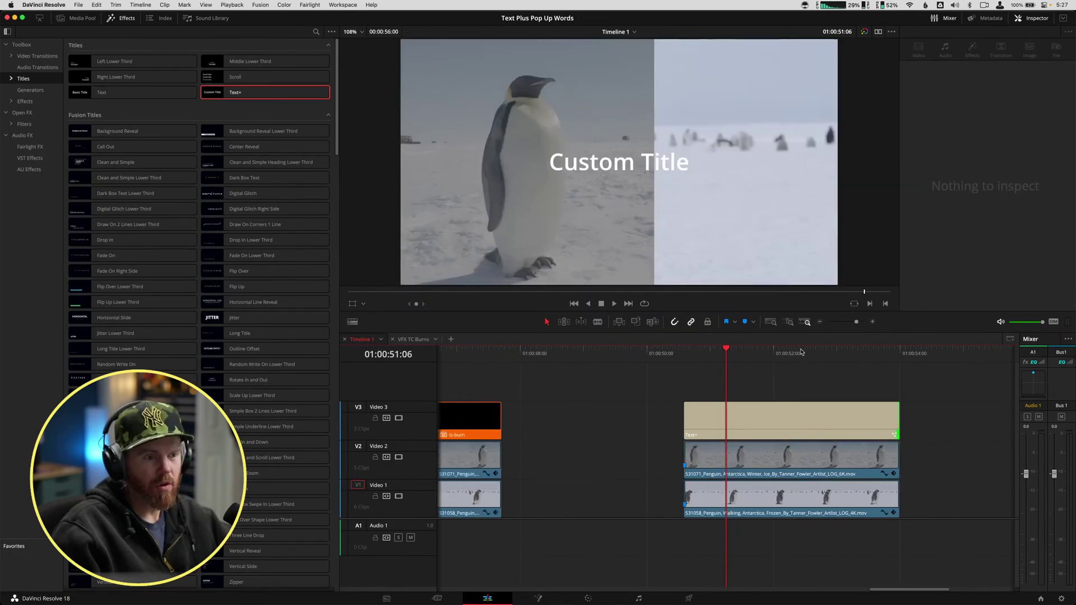
{"action": "left_click", "coordinate": [760, 352]}
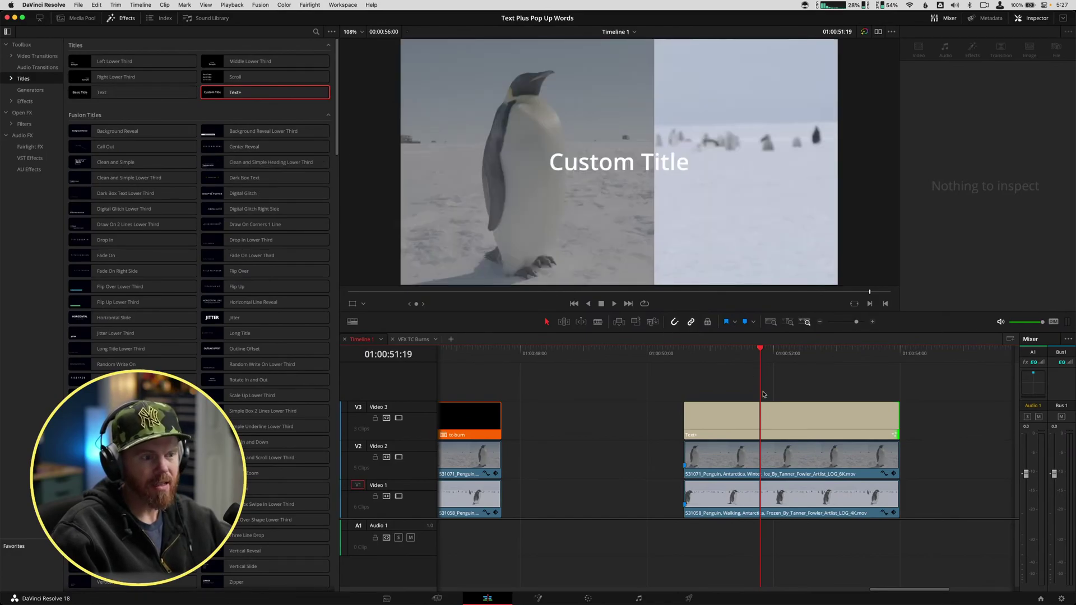
{"action": "left_click", "coordinate": [761, 412]}
{"action": "scroll", "coordinate": [761, 413], "scroll_direction": "down", "scroll_amount": 4}
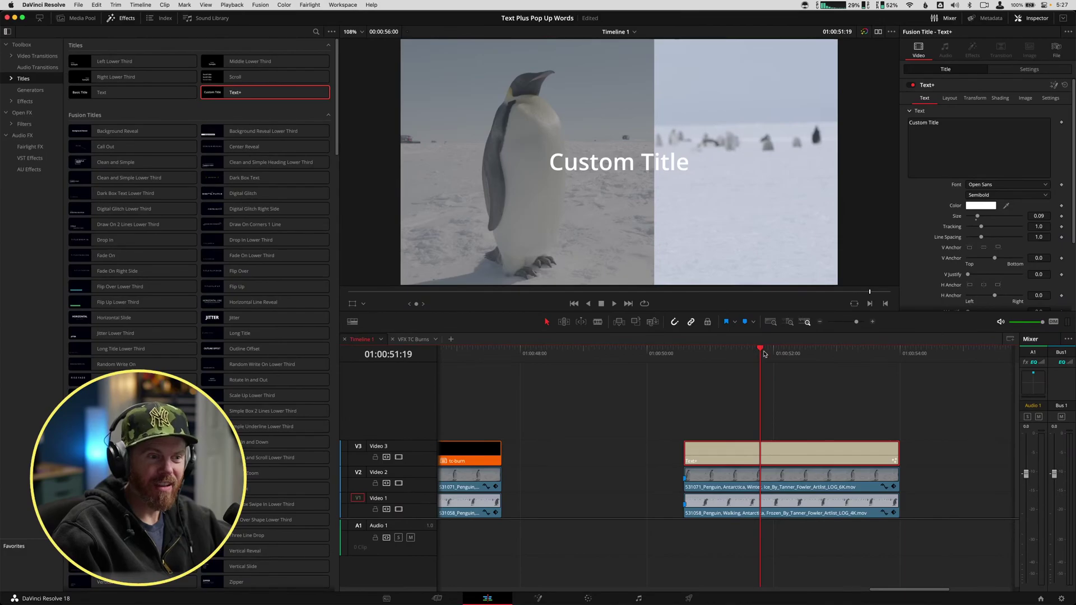
{"action": "mouse_move", "coordinate": [764, 350]}
{"action": "left_mouse_down"}
{"action": "mouse_move", "coordinate": [699, 359]}
{"action": "mouse_move", "coordinate": [687, 375]}
{"action": "left_mouse_up"}
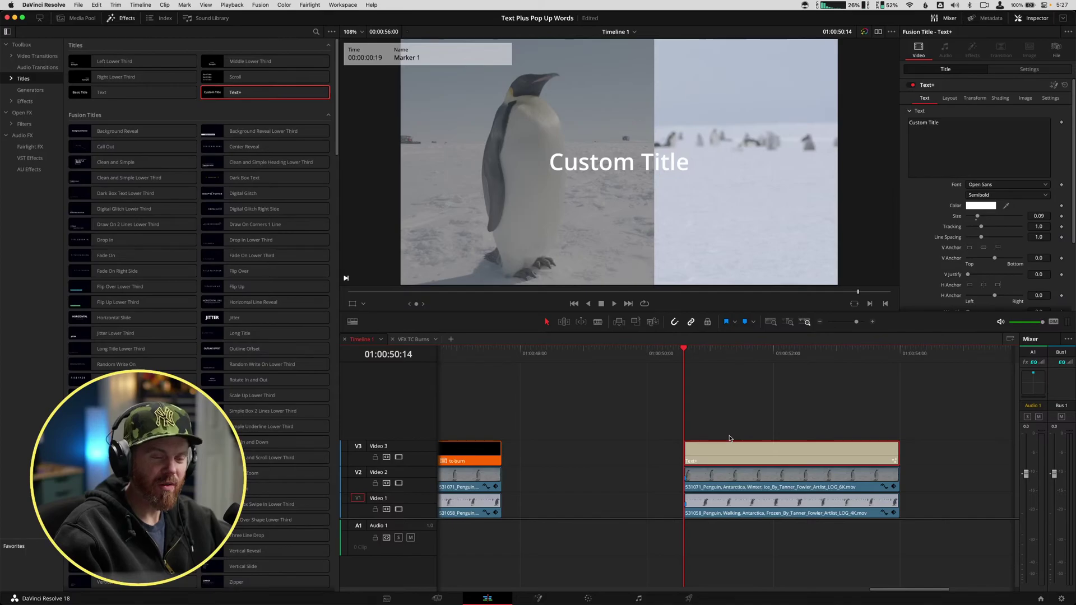
- Load the V1 walking-penguin clip's source in the viewer, then return to the timeline output
{"action": "left_click", "coordinate": [743, 503]}
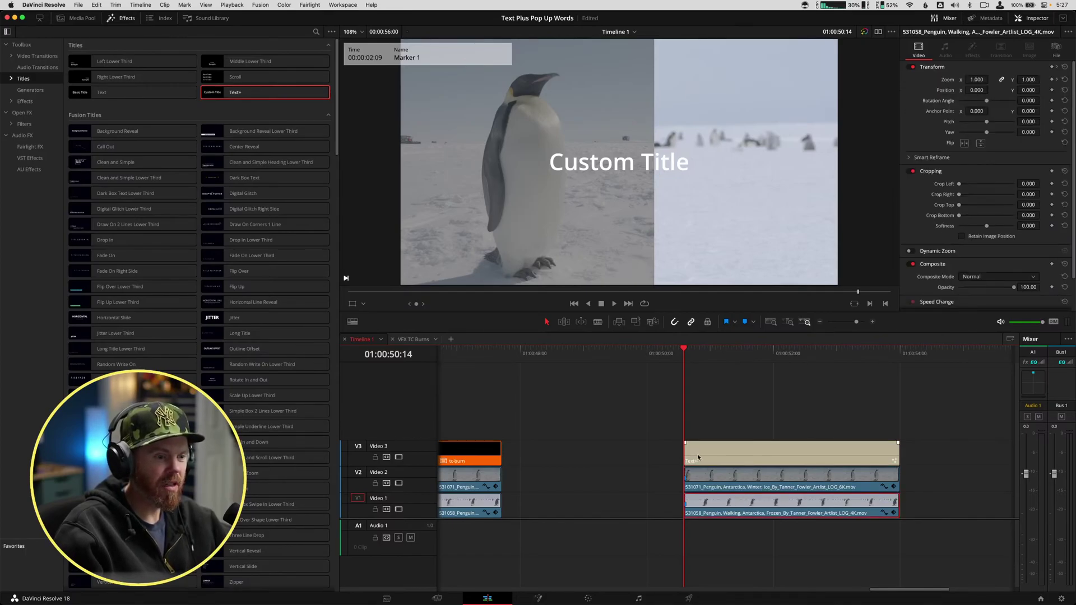
{"action": "key", "text": "q"}
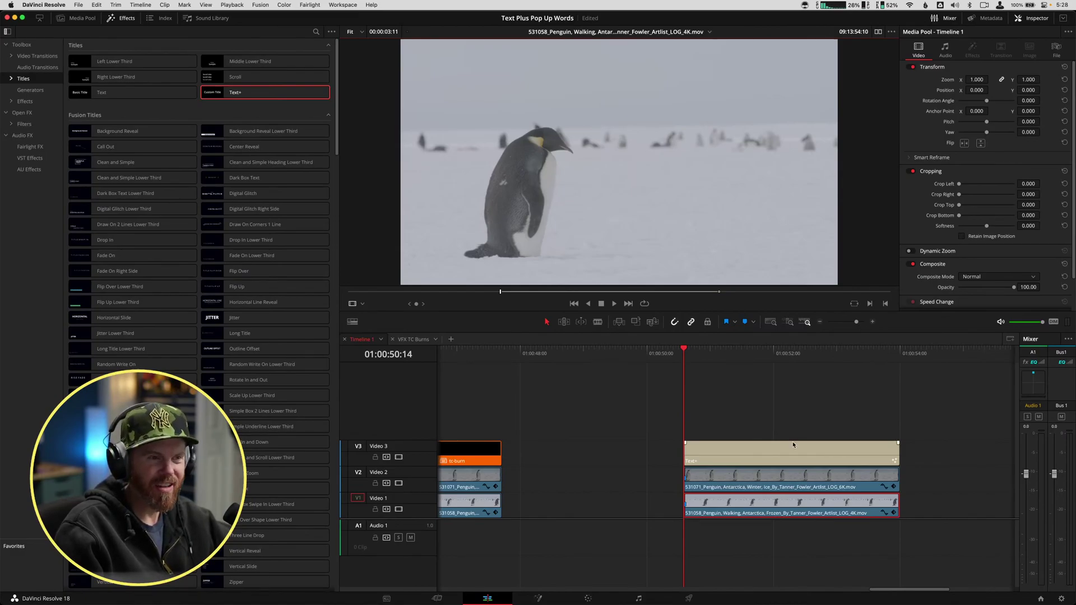
{"action": "left_click", "coordinate": [764, 514]}
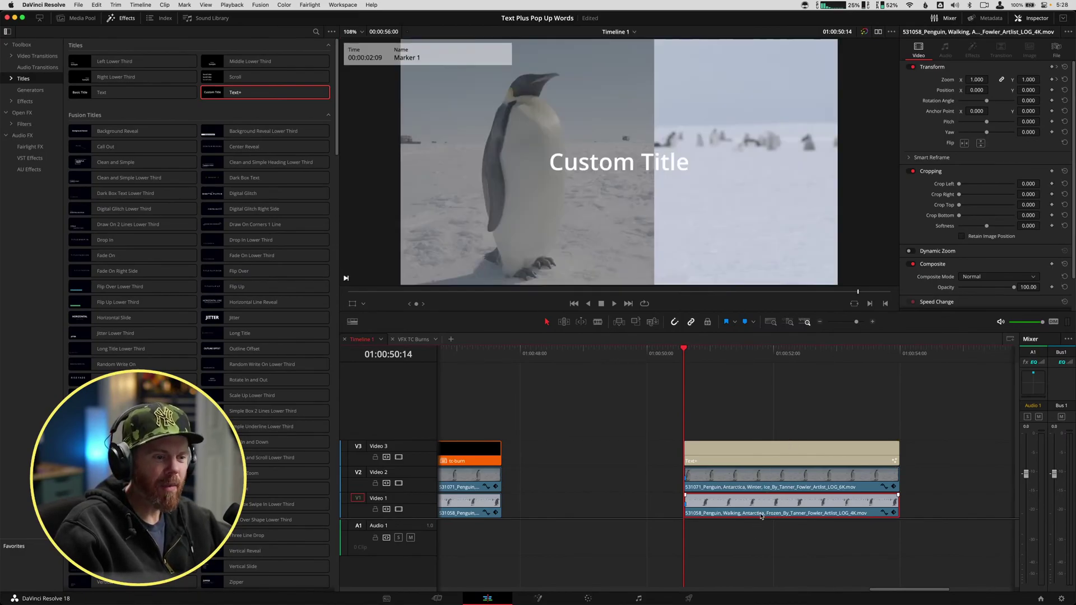
- Find Match Frame via Help search and load the V1 source clip at 09:13:54:10
{"action": "left_click", "coordinate": [374, 5]}
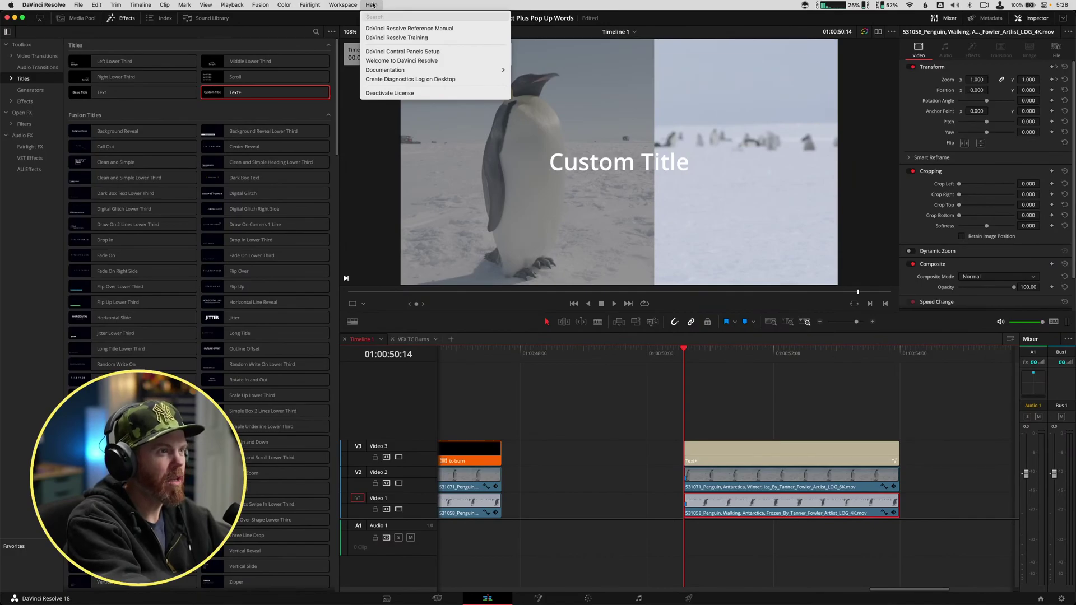
{"action": "type", "text": "match"}
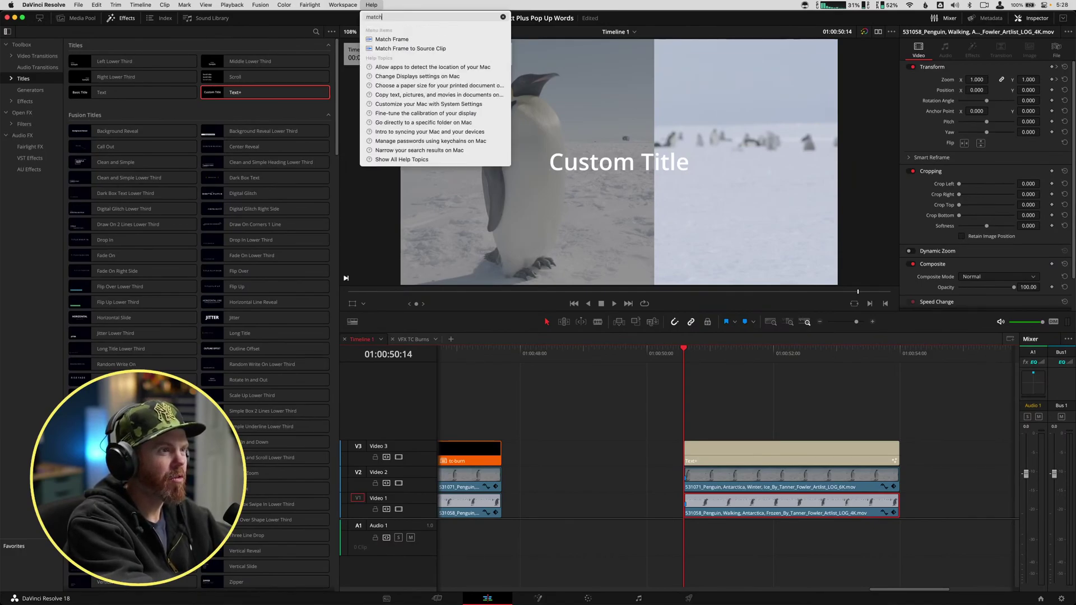
{"action": "key", "text": "Down"}
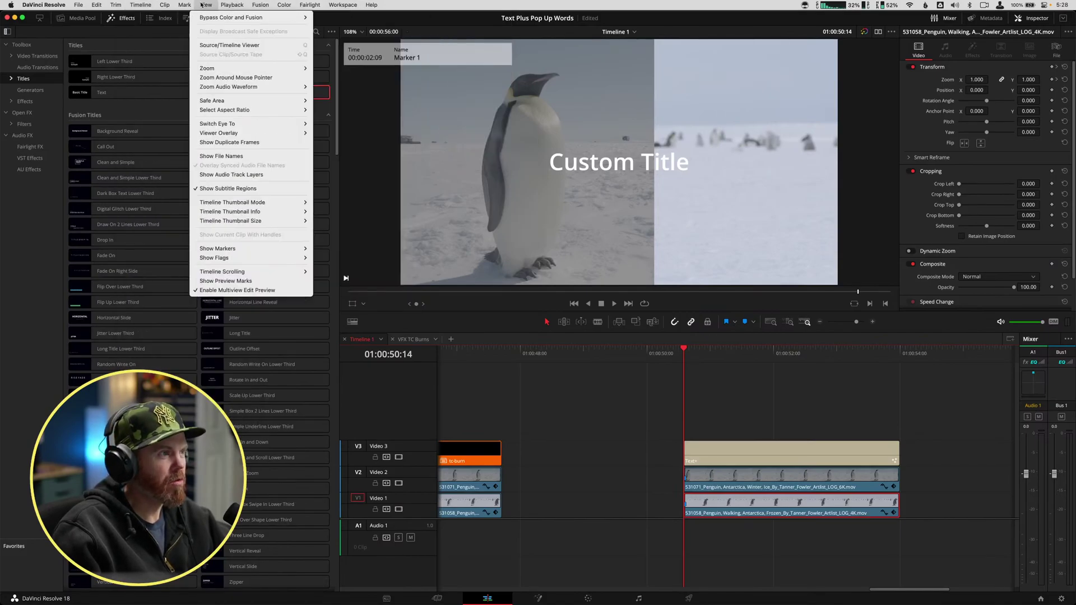
{"action": "left_click", "coordinate": [208, 255]}
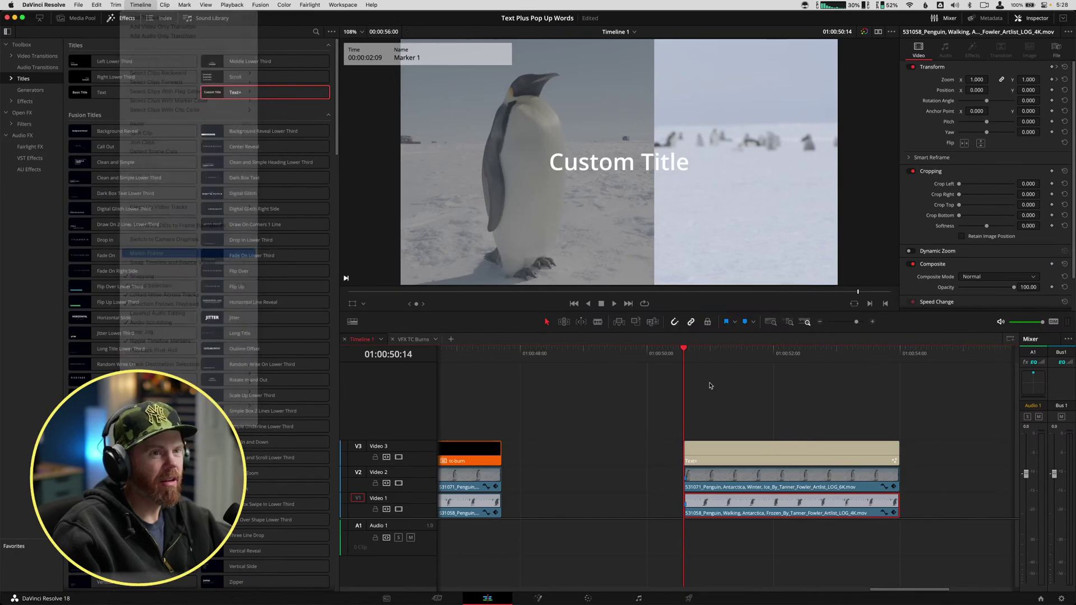
{"action": "left_click", "coordinate": [794, 503]}
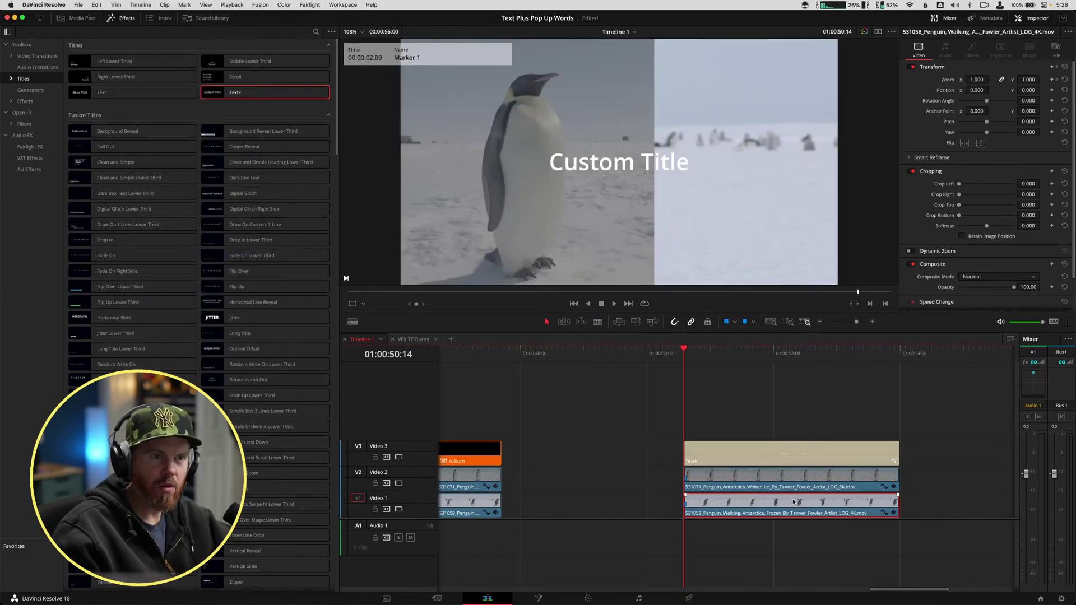
{"action": "double_click", "coordinate": [819, 512]}
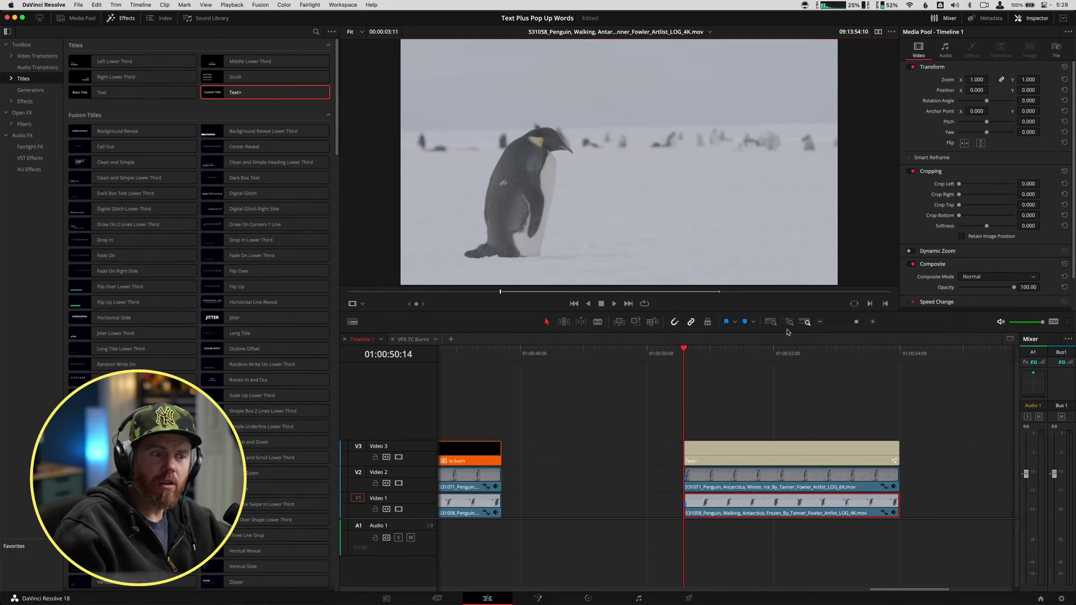
- Replace the V3 Text+ title's text with a live TimeCode and scrub to check it counts
{"action": "left_click", "coordinate": [793, 455]}
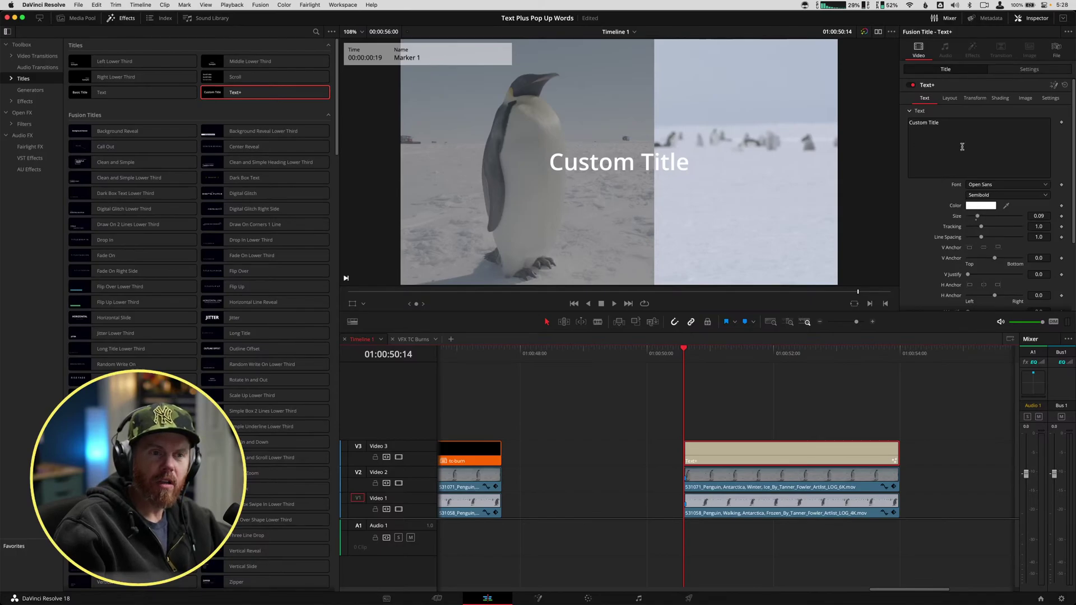
{"action": "right_click", "coordinate": [937, 141]}
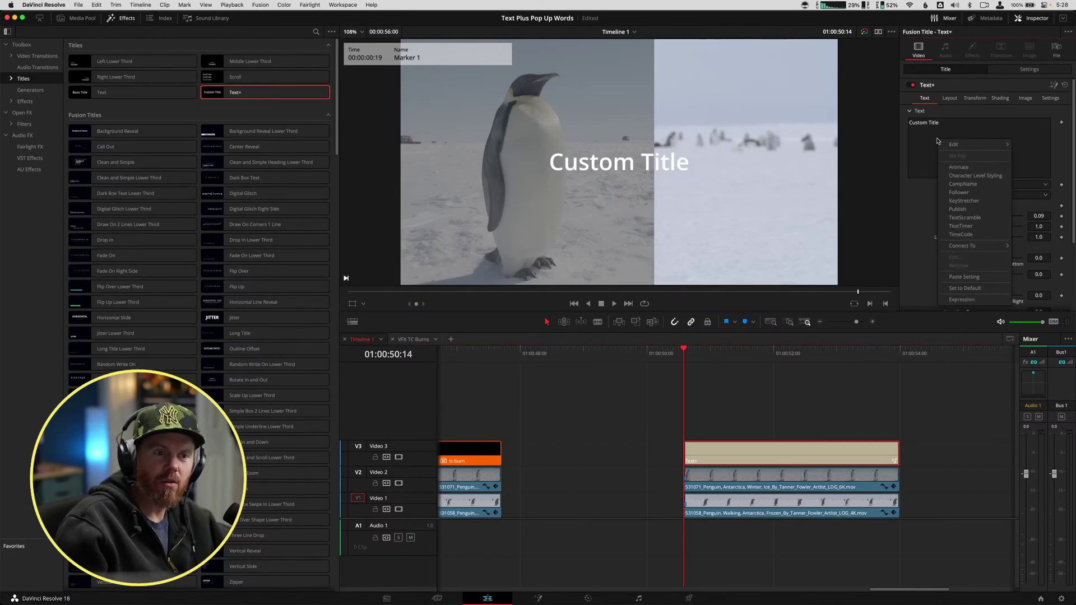
{"action": "left_click", "coordinate": [998, 236]}
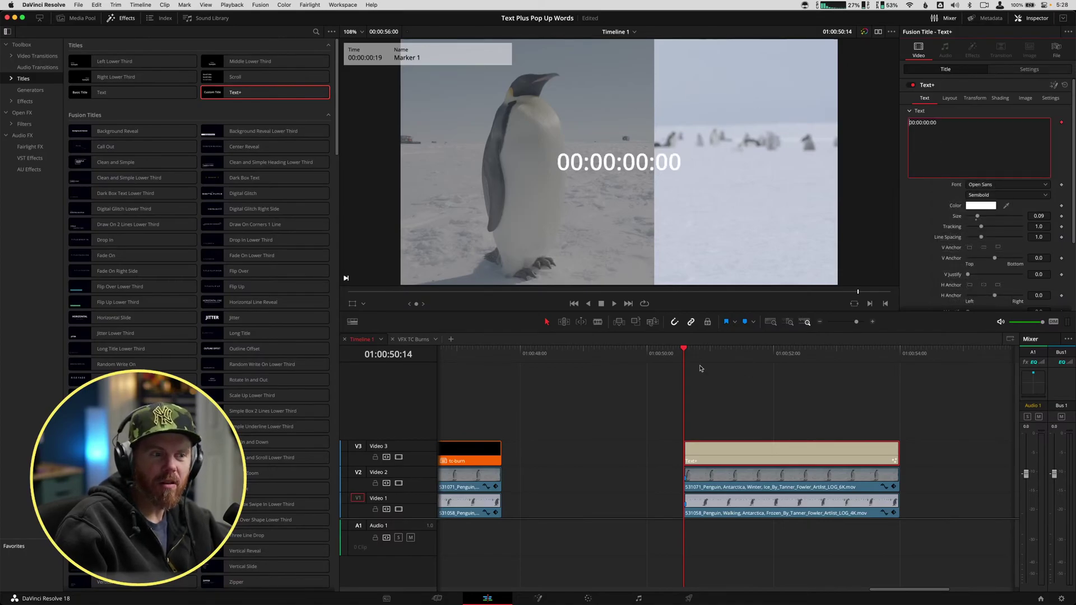
{"action": "mouse_move", "coordinate": [711, 353]}
{"action": "left_mouse_down"}
{"action": "mouse_move", "coordinate": [859, 353]}
{"action": "mouse_move", "coordinate": [777, 356]}
{"action": "mouse_move", "coordinate": [696, 387]}
{"action": "mouse_move", "coordinate": [749, 387]}
{"action": "mouse_move", "coordinate": [683, 397]}
{"action": "left_mouse_up"}
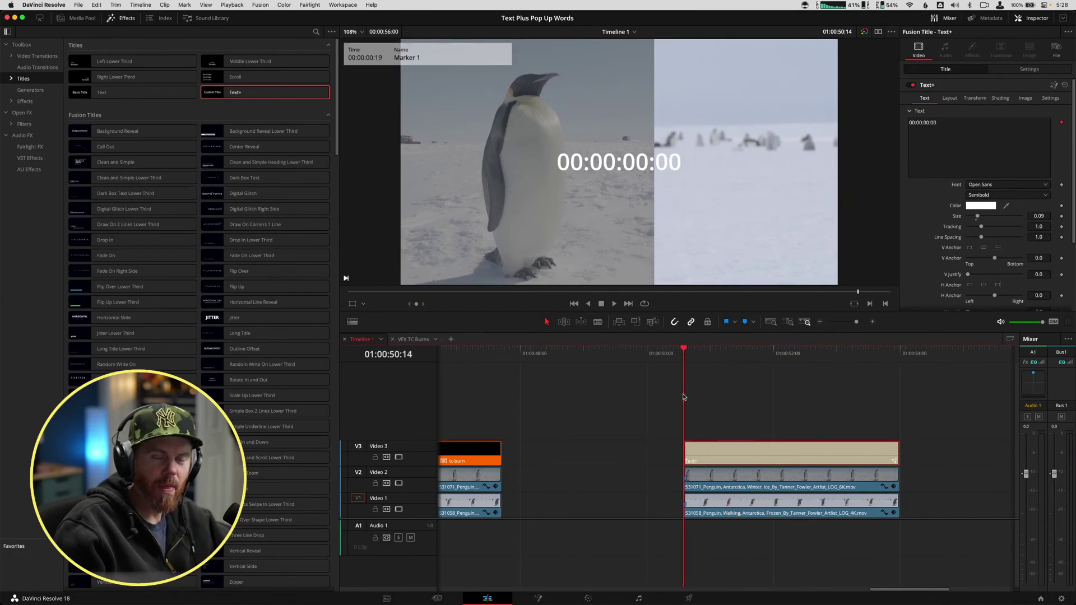
- Compare against the walking-penguin V1 clip's source timecode, then return to Timeline 1
{"action": "left_click", "coordinate": [739, 498]}
{"action": "double_click", "coordinate": [726, 496]}
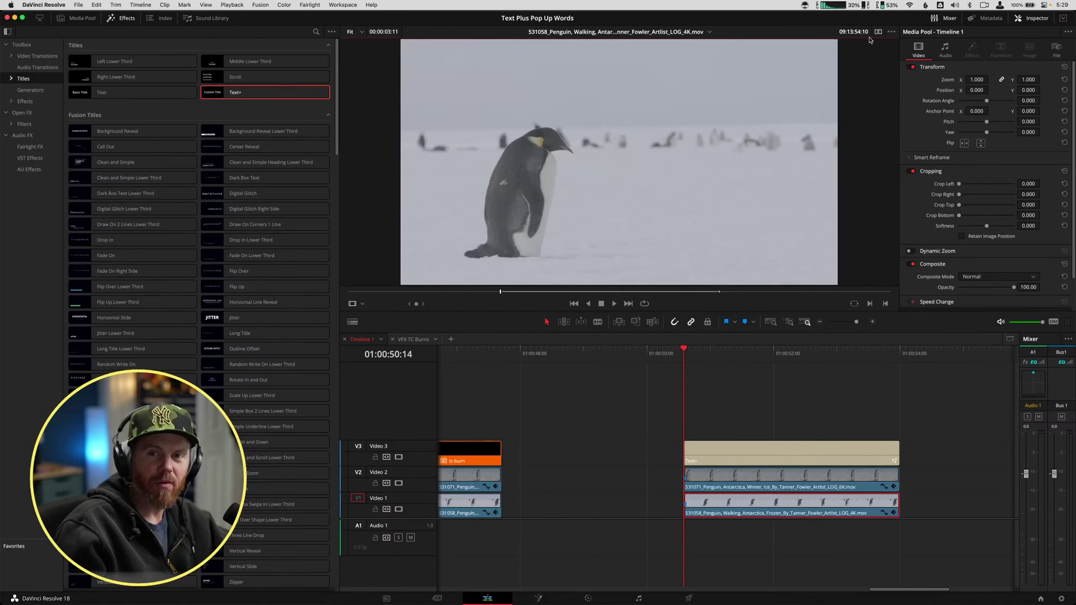
{"action": "left_click", "coordinate": [766, 504]}
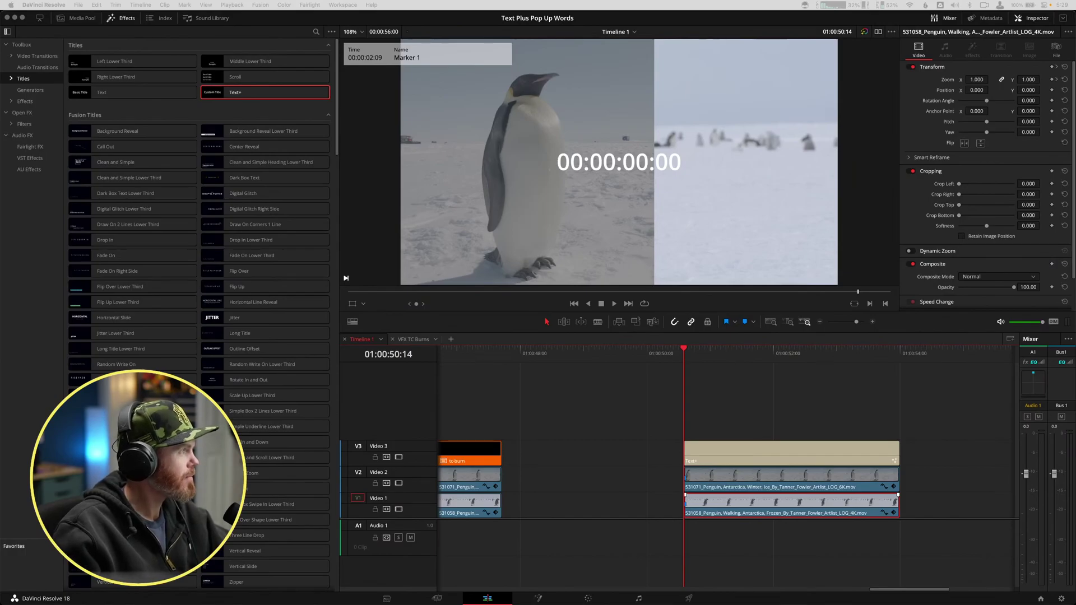
- Open the AVTools.io timecode calculator beside Resolve and load the V1 penguin clip's source
{"action": "key", "text": "ctrl+Up"}
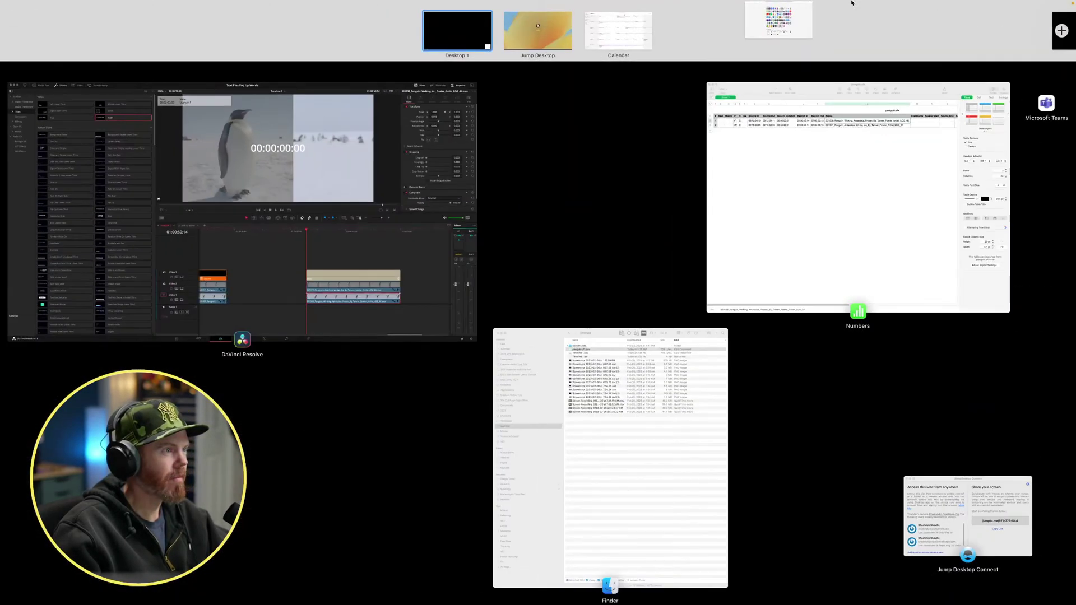
{"action": "left_click", "coordinate": [779, 20]}
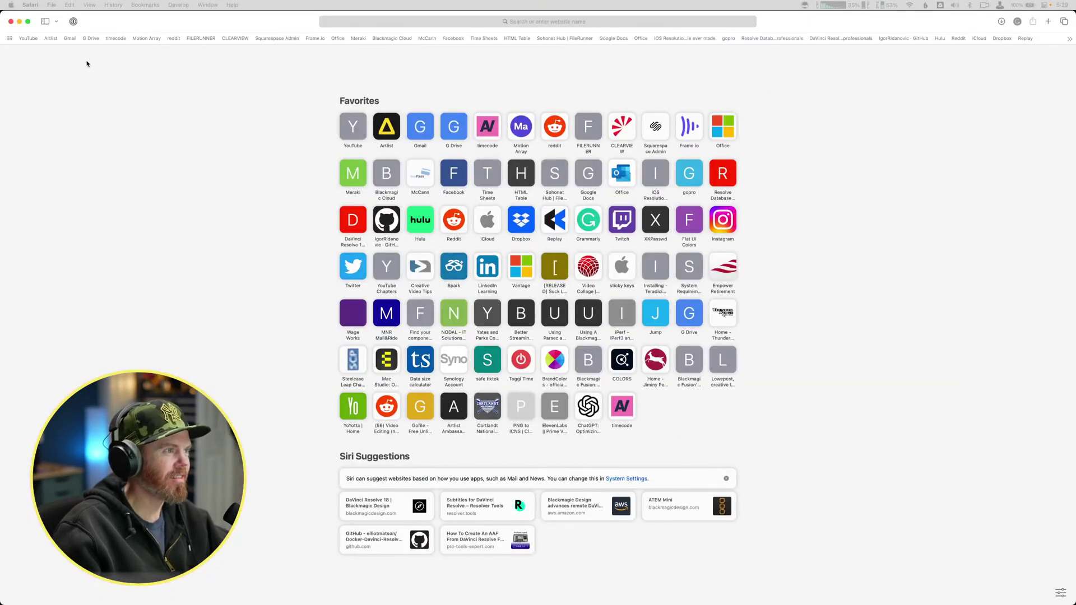
{"action": "left_click", "coordinate": [110, 38]}
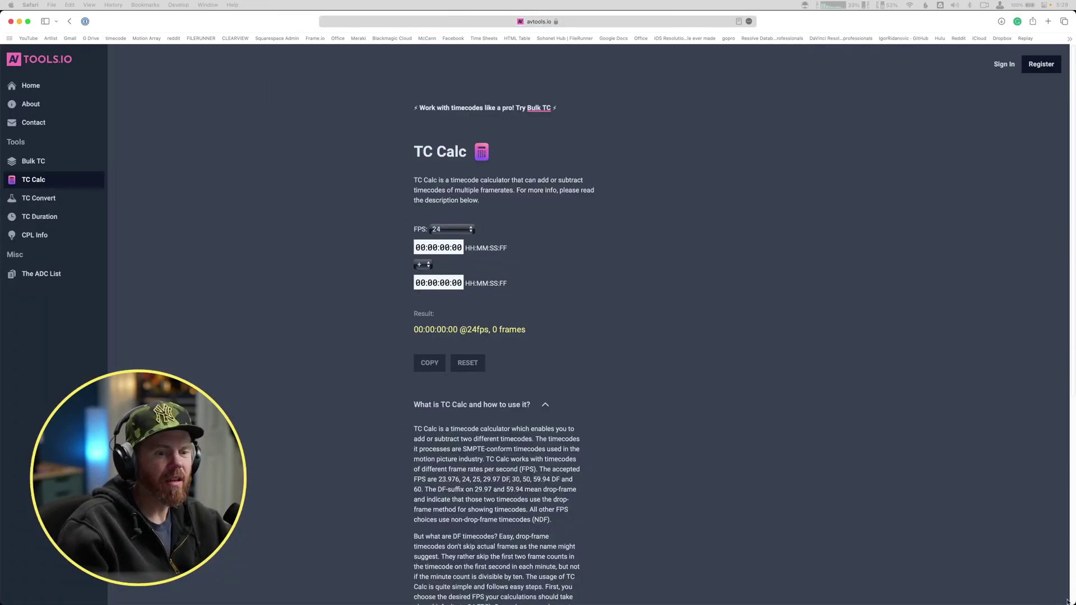
{"action": "key", "text": "ctrl+alt+Left"}
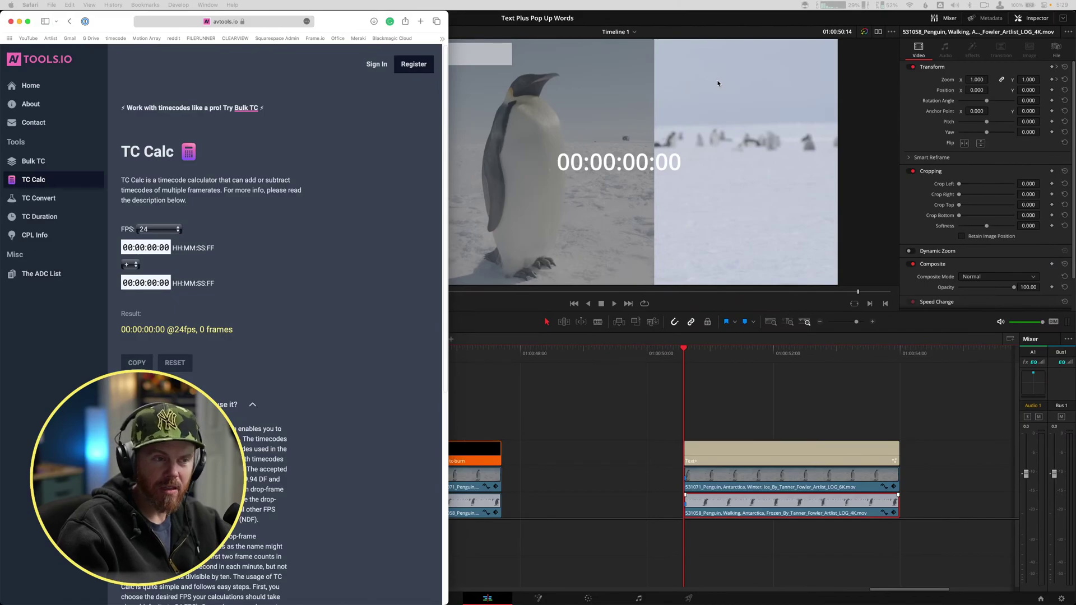
{"action": "left_click", "coordinate": [744, 392]}
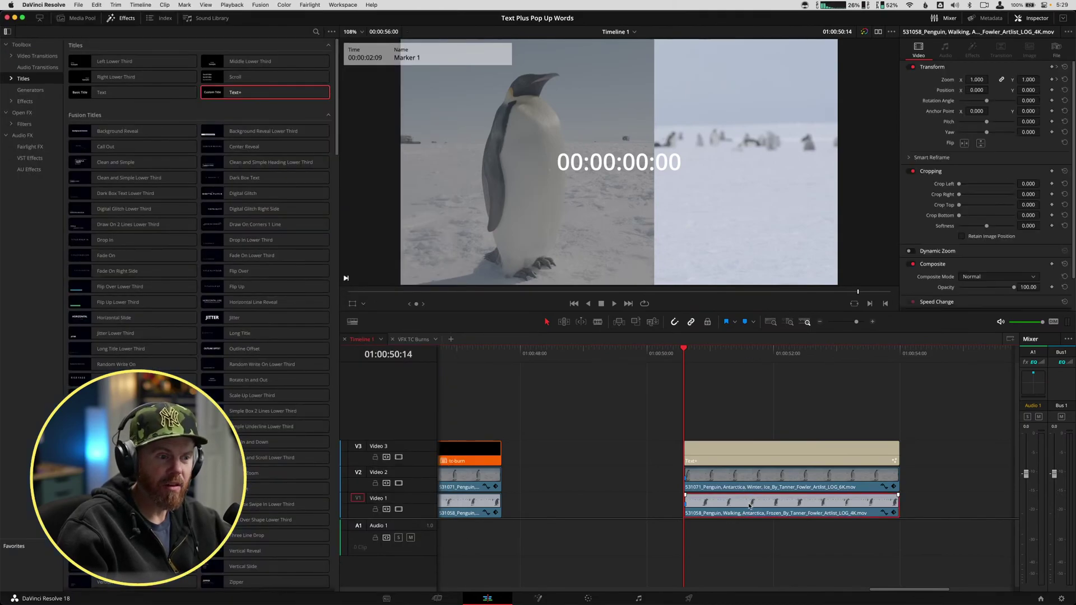
{"action": "double_click", "coordinate": [749, 506]}
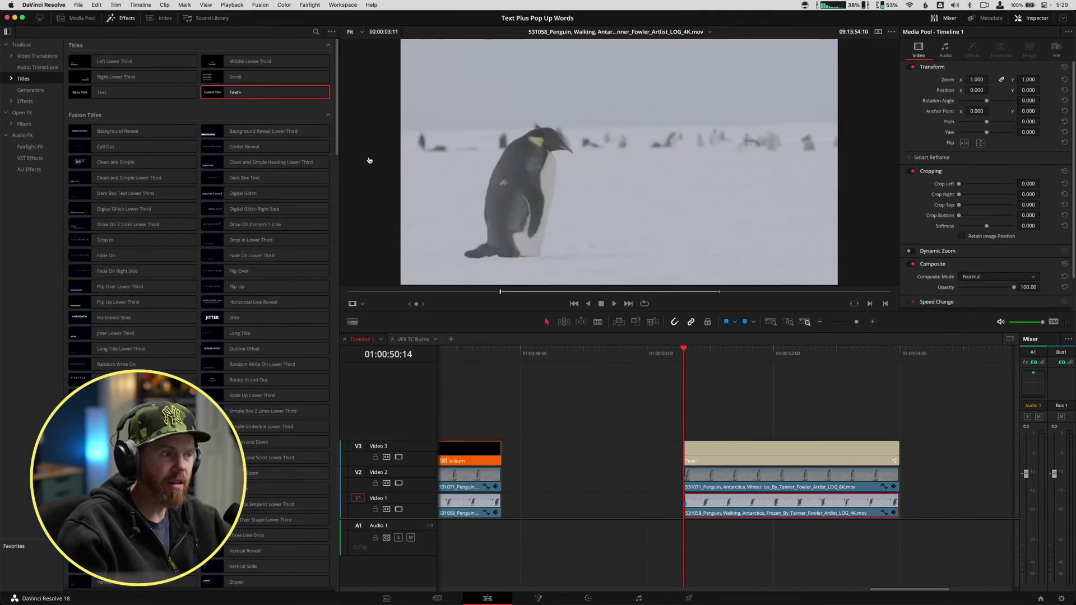
{"action": "key", "text": "super+Tab"}
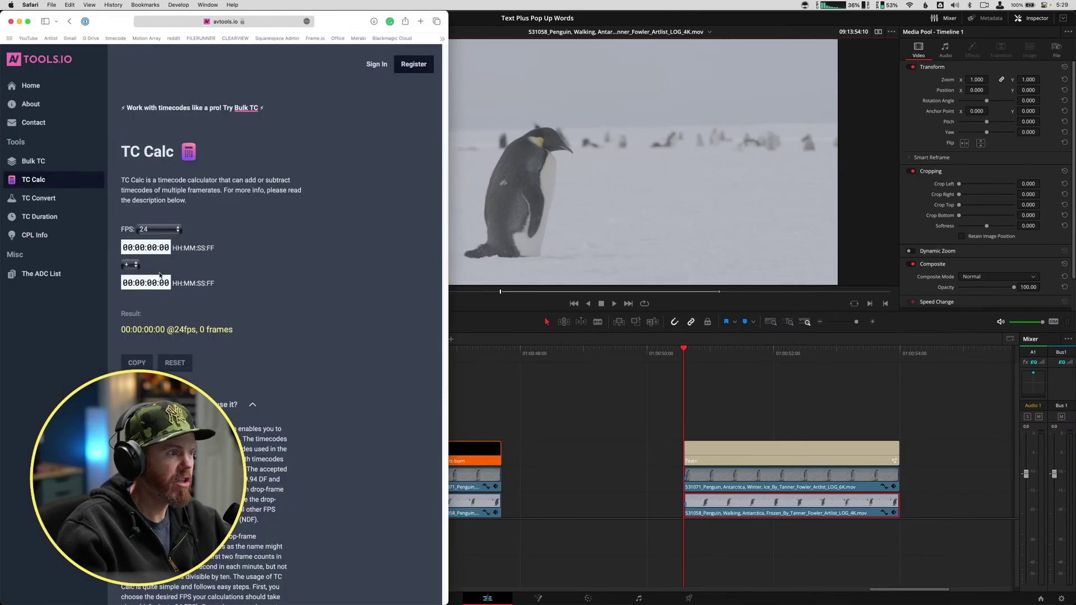
- Enter 09:13:54:10 as the first timecode and select the resulting 797626 frame count
{"action": "left_click", "coordinate": [128, 247]}
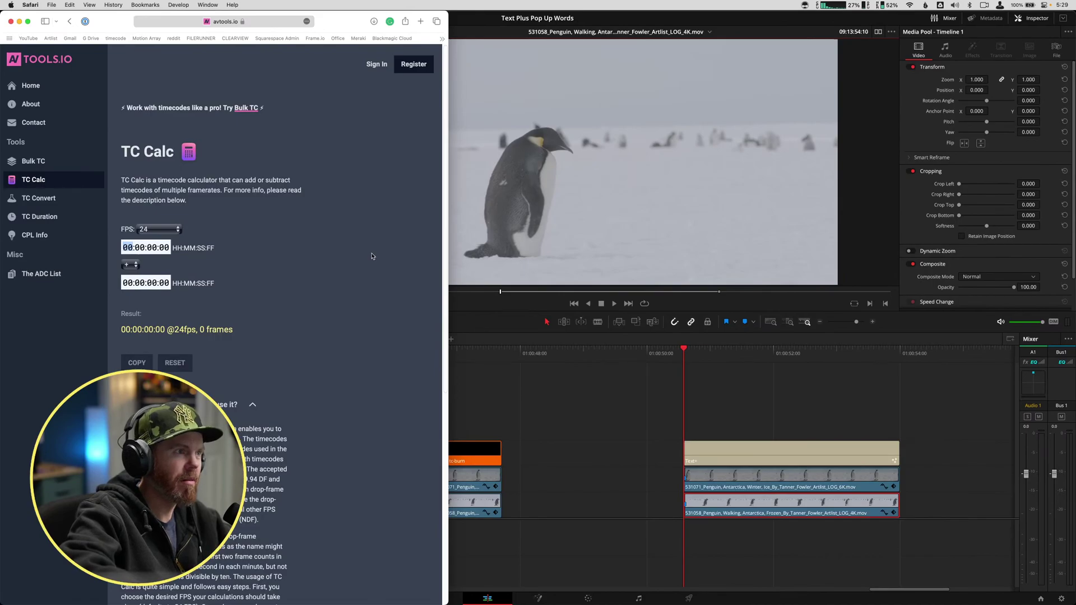
{"action": "type", "text": "09:"}
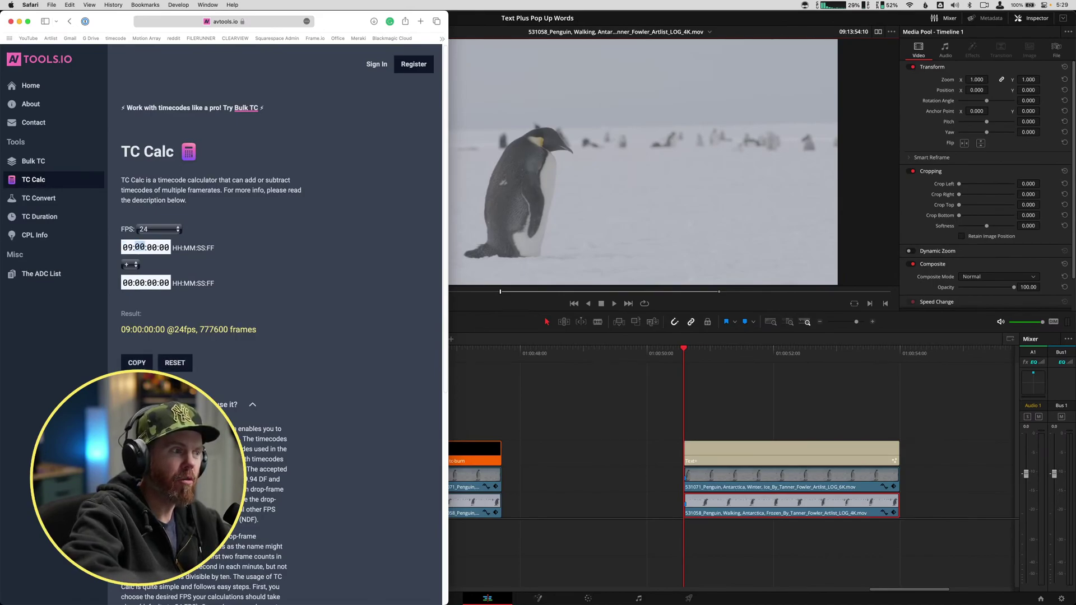
{"action": "type", "text": "13:4"}
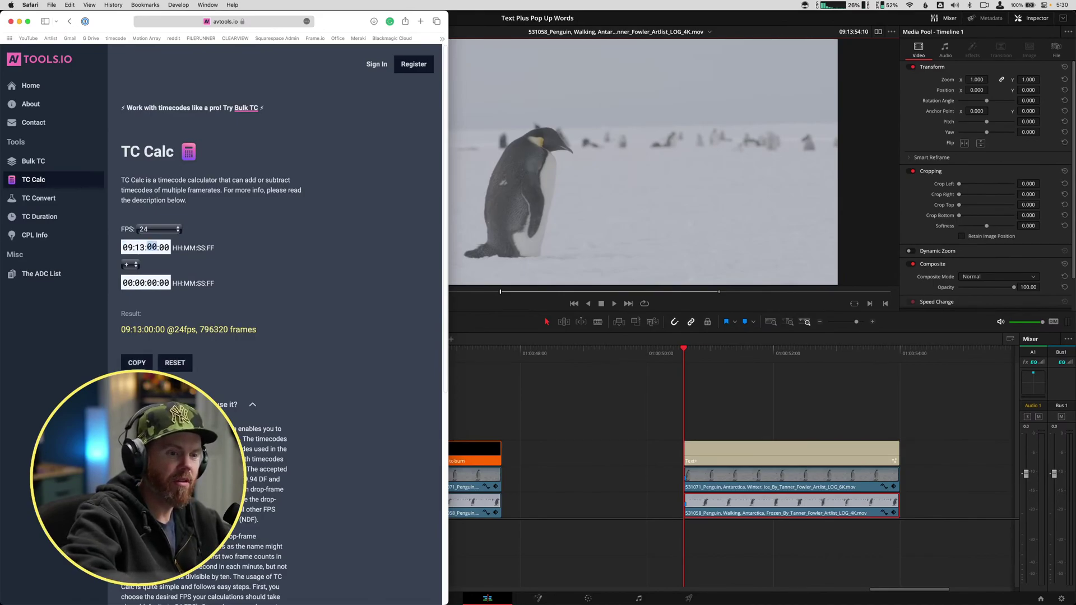
{"action": "key", "text": "BackSpace"}
{"action": "type", "text": "5410"}
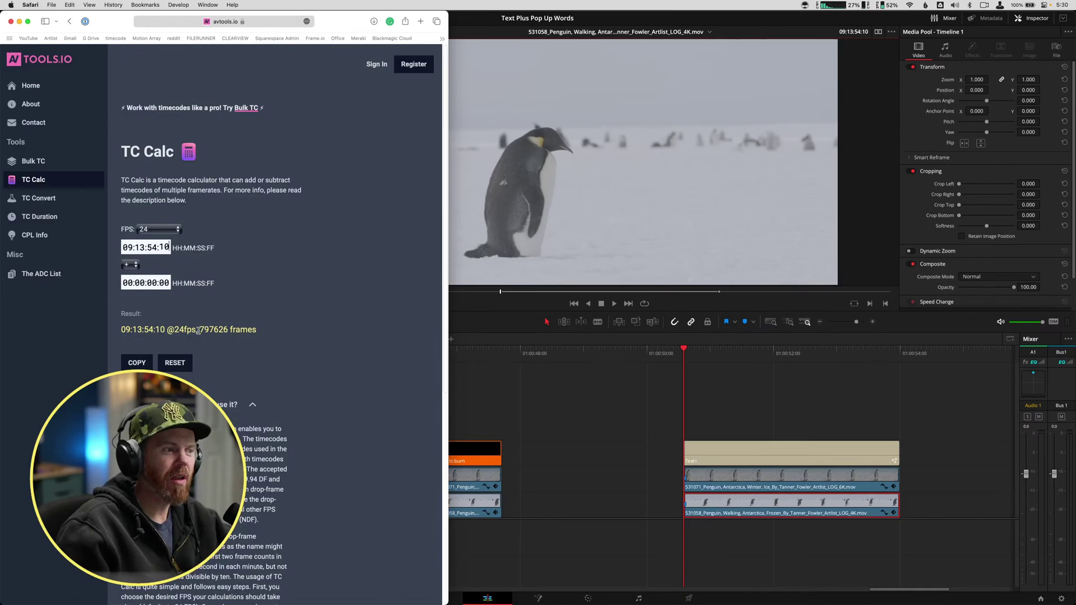
{"action": "left_click_drag", "start_coordinate": [201, 331], "coordinate": [225, 334]}
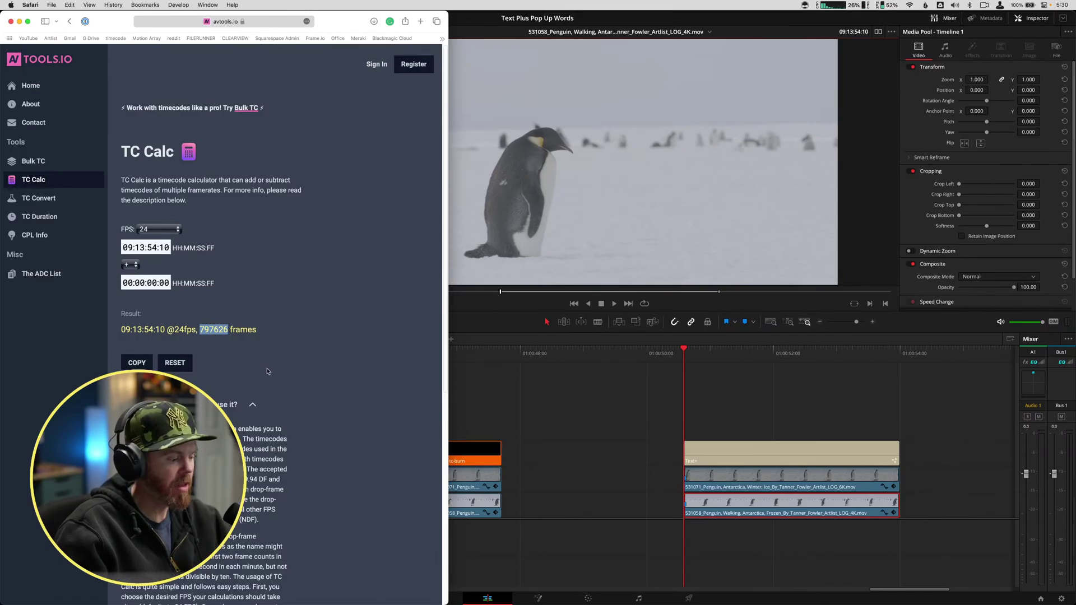
- Paste 797626 into the V3 Text+ Time Code modifier's Start Offset in Fusion, then return to Edit
{"action": "left_click", "coordinate": [727, 387]}
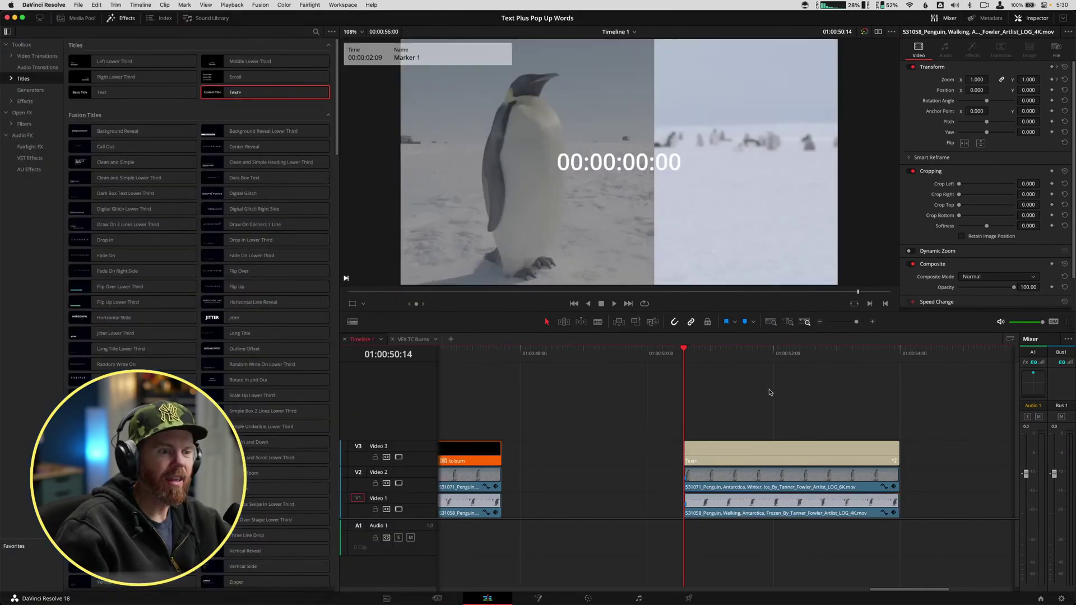
{"action": "left_click", "coordinate": [747, 448]}
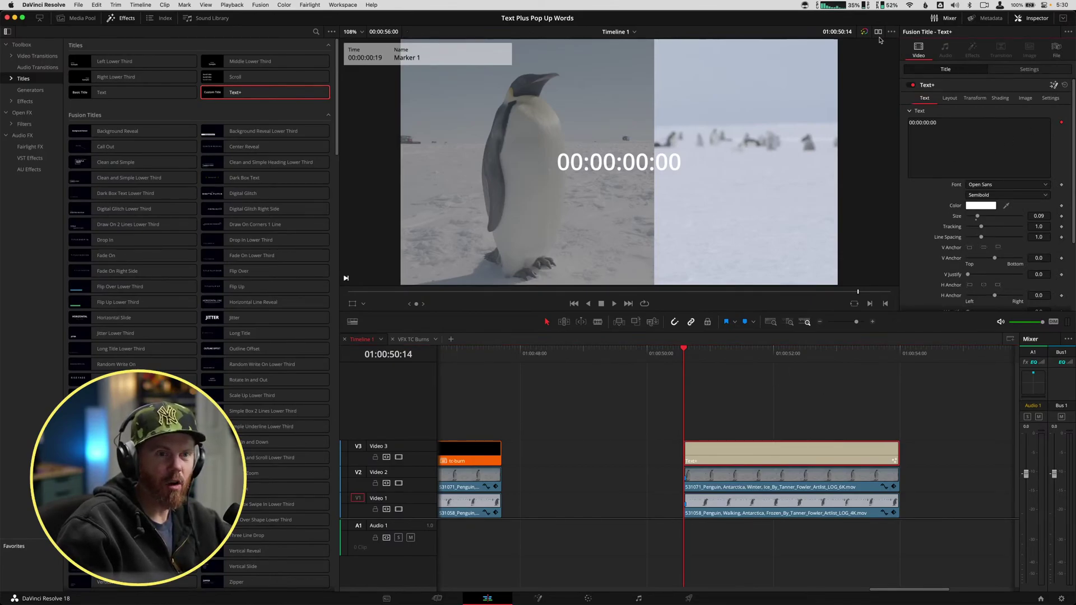
{"action": "key", "text": "shift+5"}
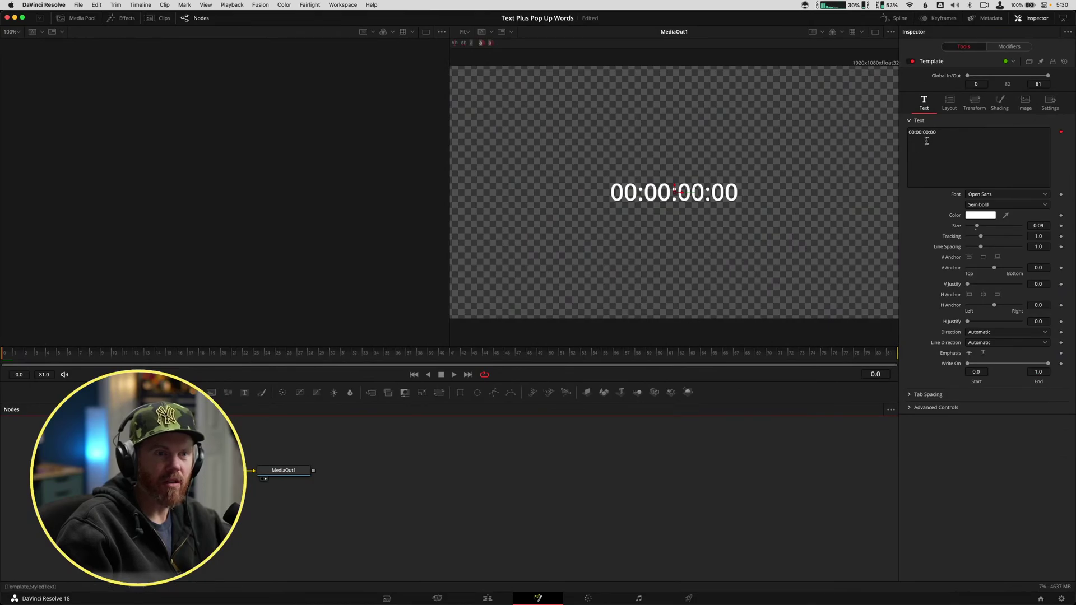
{"action": "left_click", "coordinate": [1012, 47]}
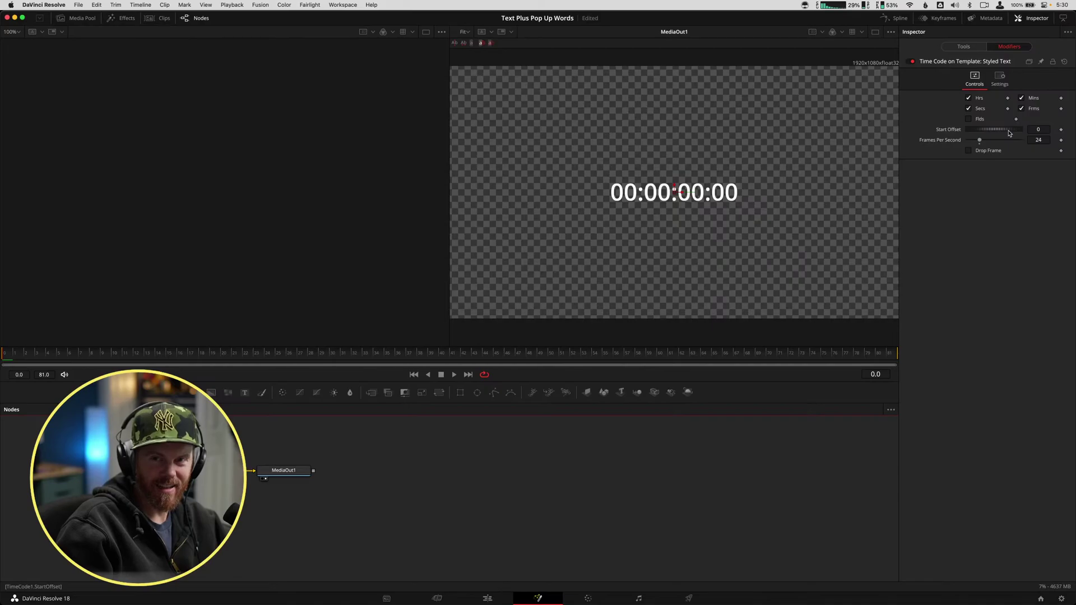
{"action": "left_click", "coordinate": [1038, 129]}
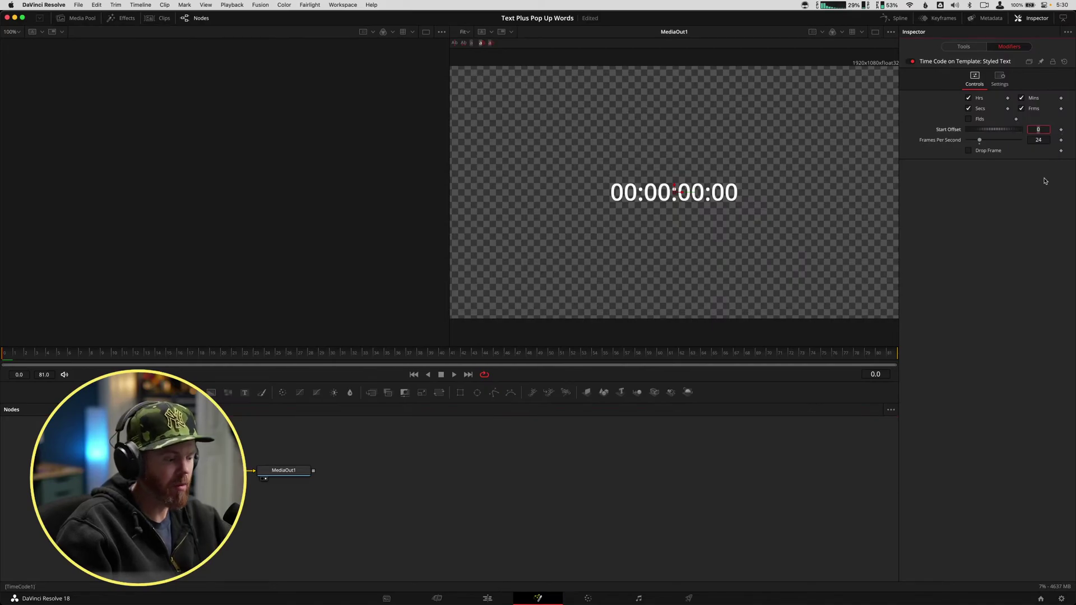
{"action": "type", "text": "797626"}
{"action": "key", "text": "Return"}
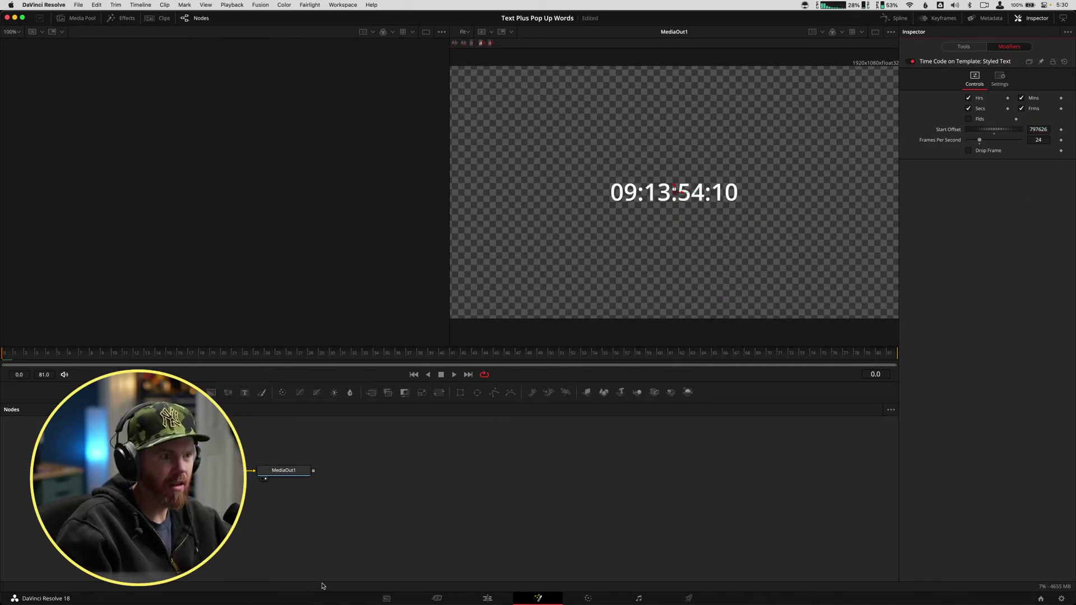
{"action": "left_click", "coordinate": [488, 599]}
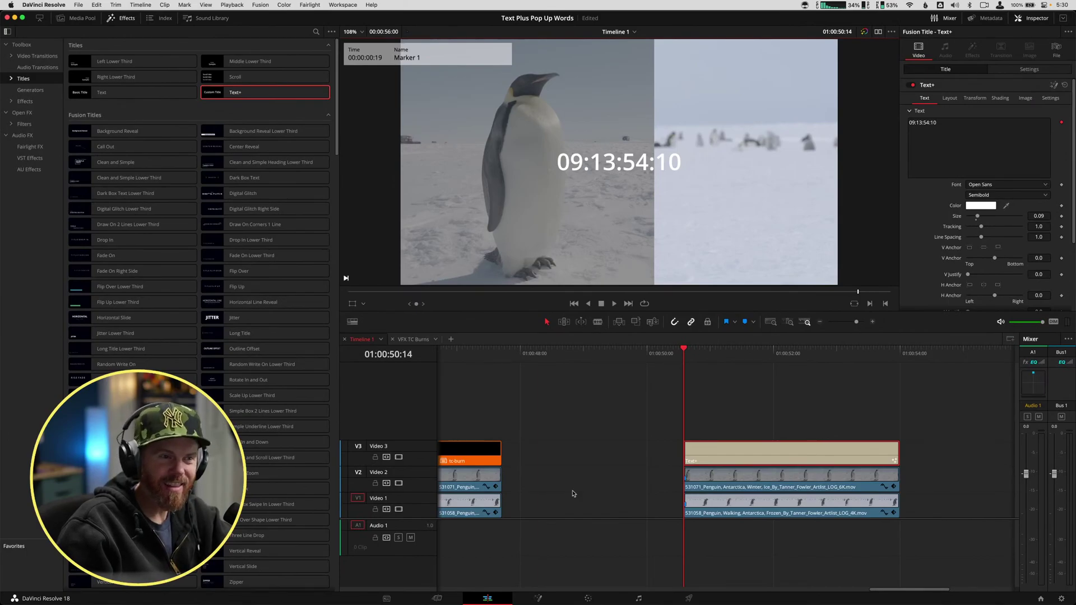
- Confirm the burn's 09:13:55:17 matches V1's source timecode and turn on Show Timecode Overlays
{"action": "mouse_move", "coordinate": [743, 351]}
{"action": "left_mouse_down"}
{"action": "mouse_move", "coordinate": [768, 370]}
{"action": "mouse_move", "coordinate": [766, 393]}
{"action": "left_mouse_up"}
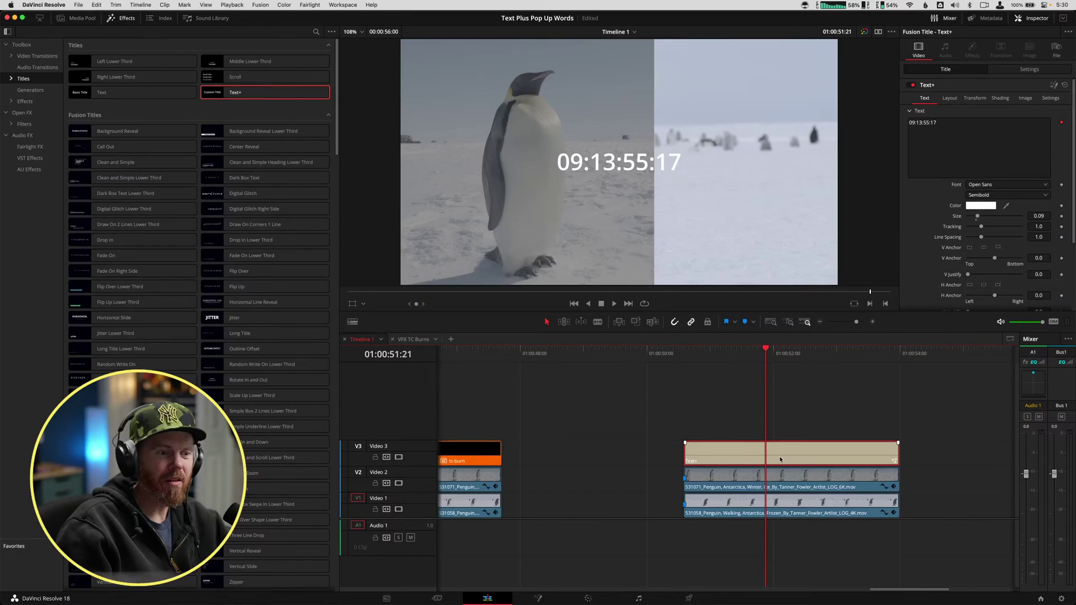
{"action": "double_click", "coordinate": [777, 504]}
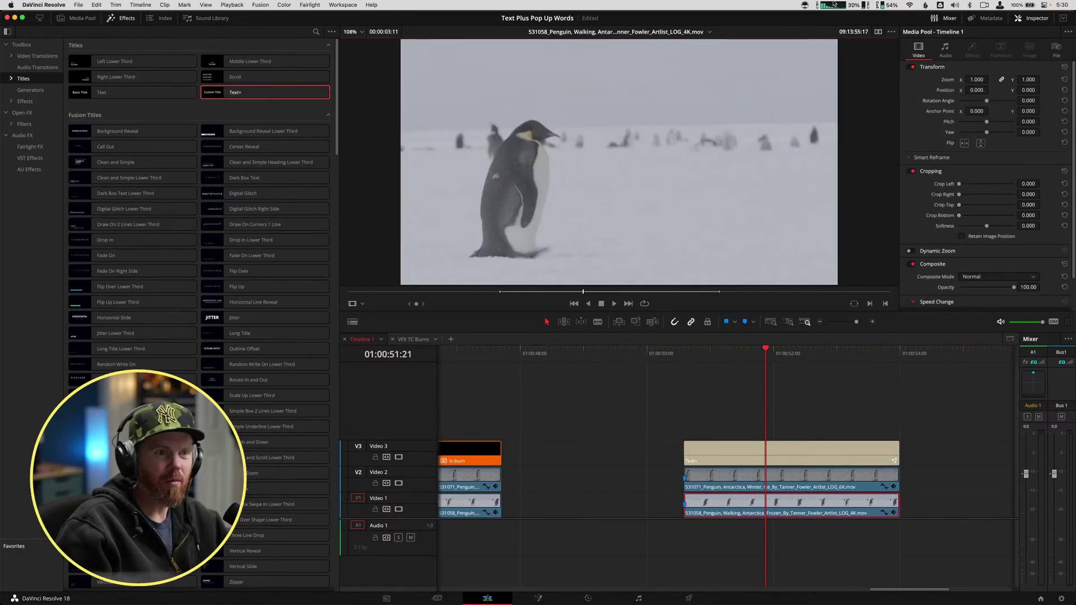
{"action": "left_click", "coordinate": [785, 396]}
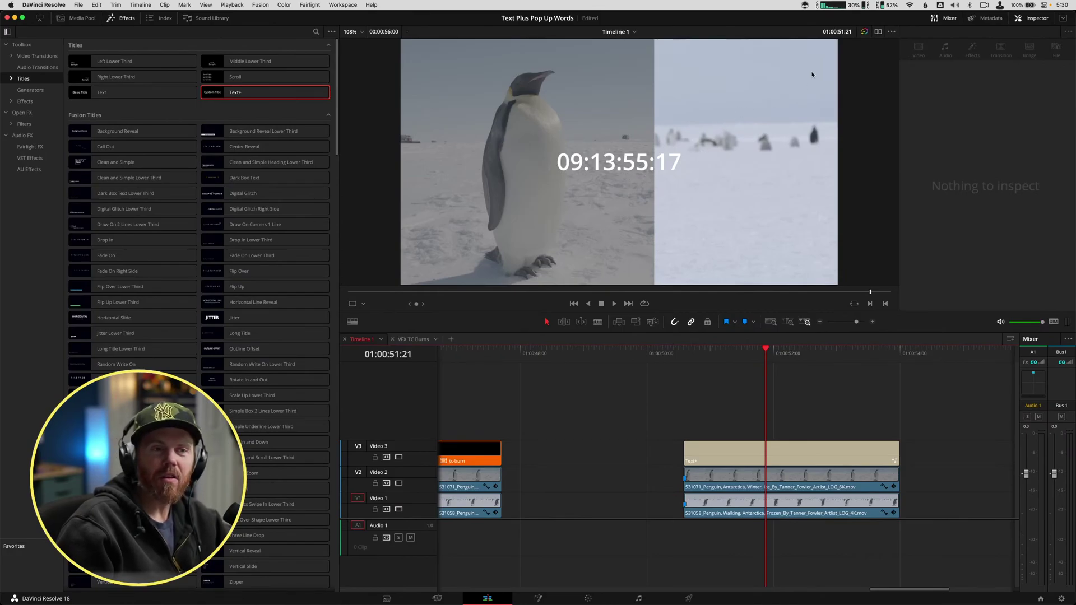
{"action": "left_click", "coordinate": [892, 32]}
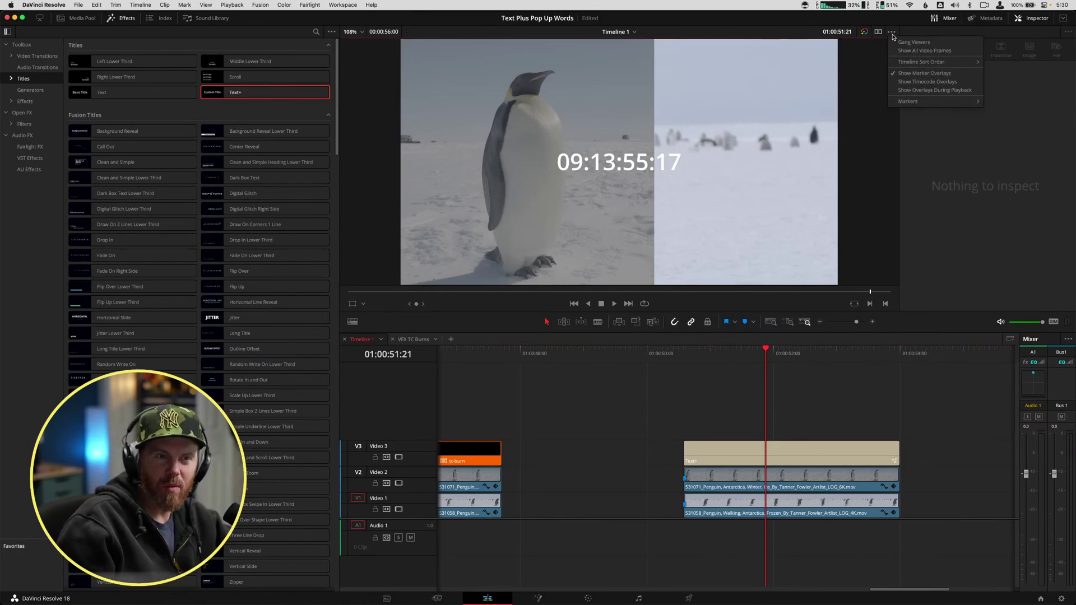
{"action": "left_click", "coordinate": [928, 82]}
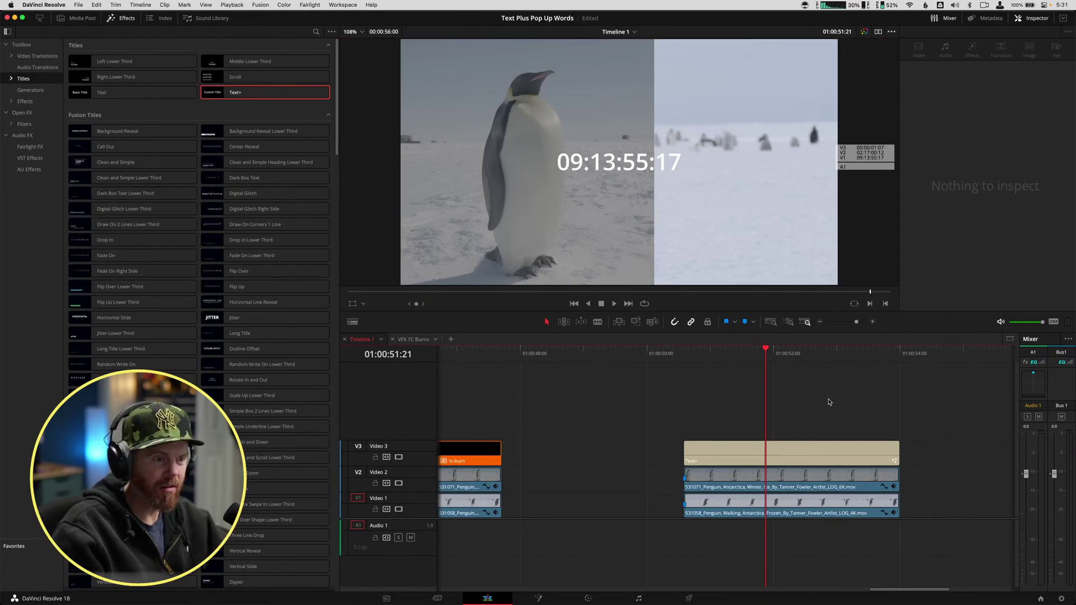
- Reduce the V3 timecode's Size and drag it to the right-hand penguin clip's lower-right corner
{"action": "left_click", "coordinate": [767, 455]}
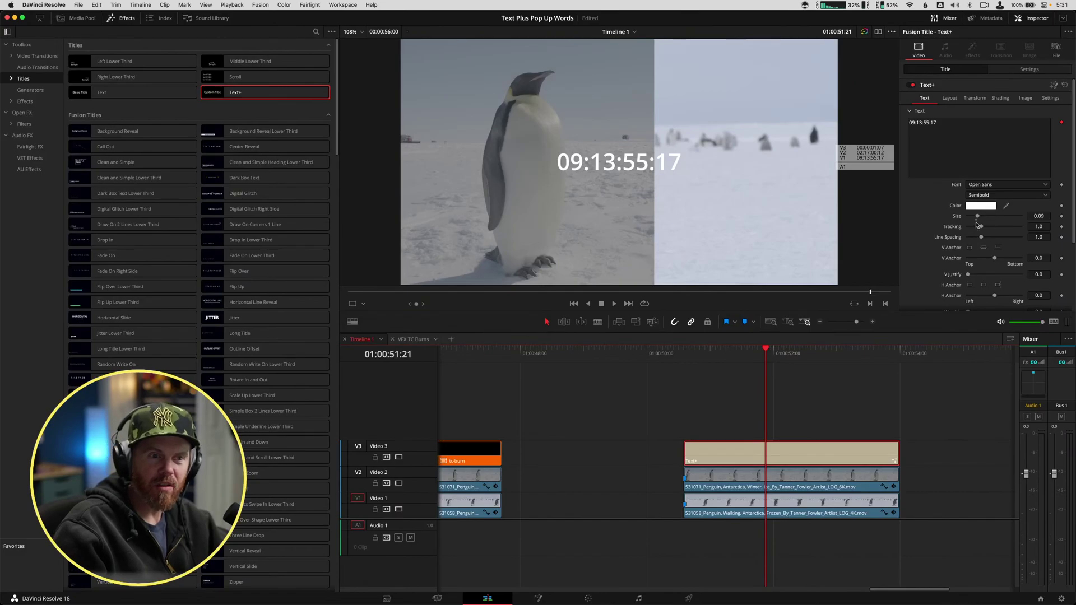
{"action": "left_click_drag", "start_coordinate": [977, 217], "coordinate": [973, 218]}
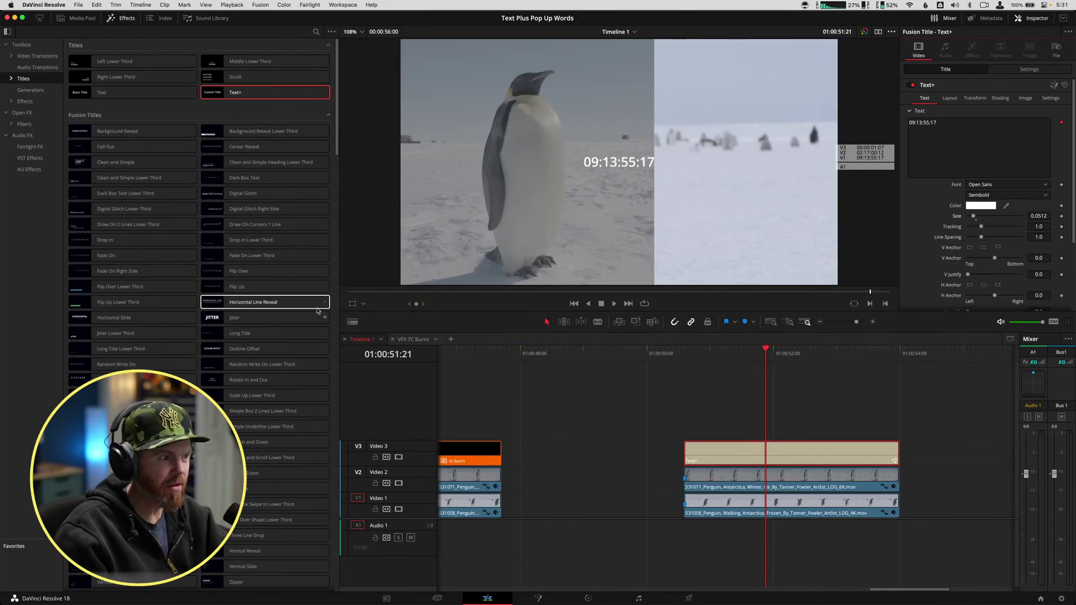
{"action": "left_click", "coordinate": [363, 305]}
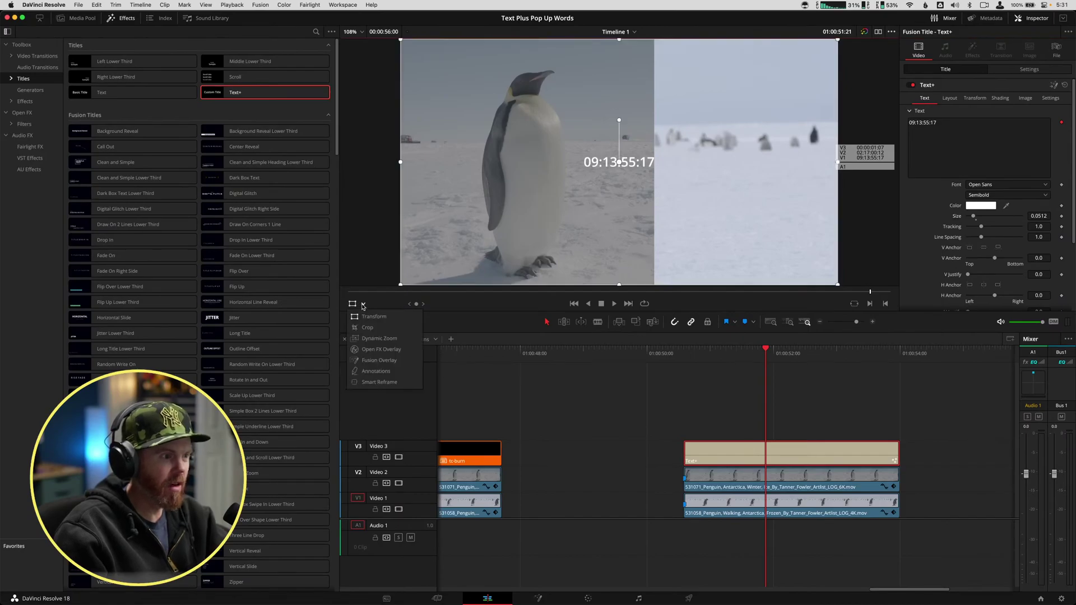
{"action": "left_click", "coordinate": [381, 361]}
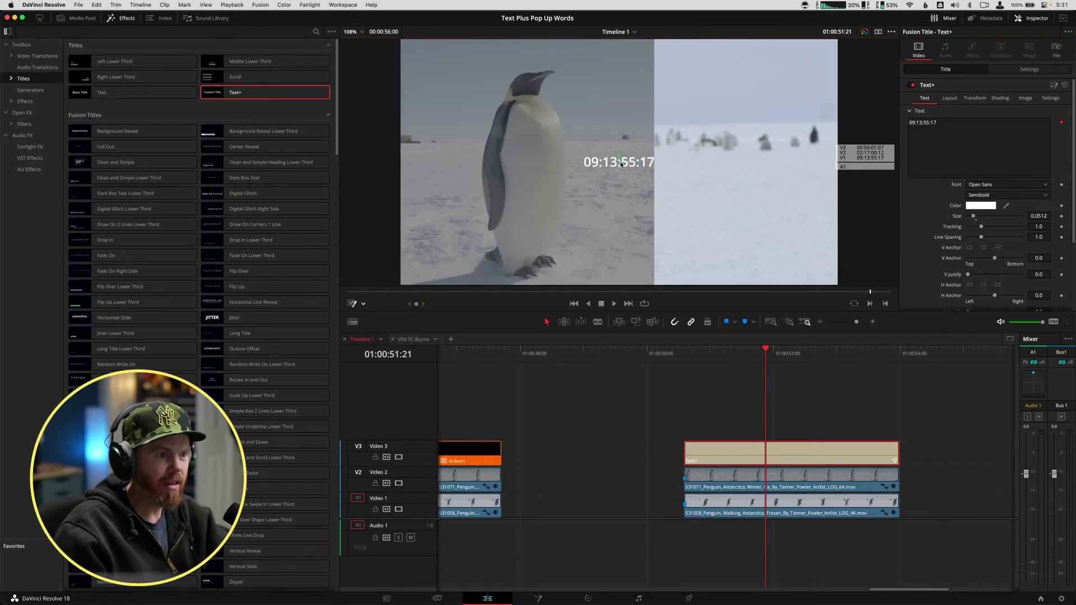
{"action": "left_click_drag", "start_coordinate": [620, 164], "coordinate": [768, 146]}
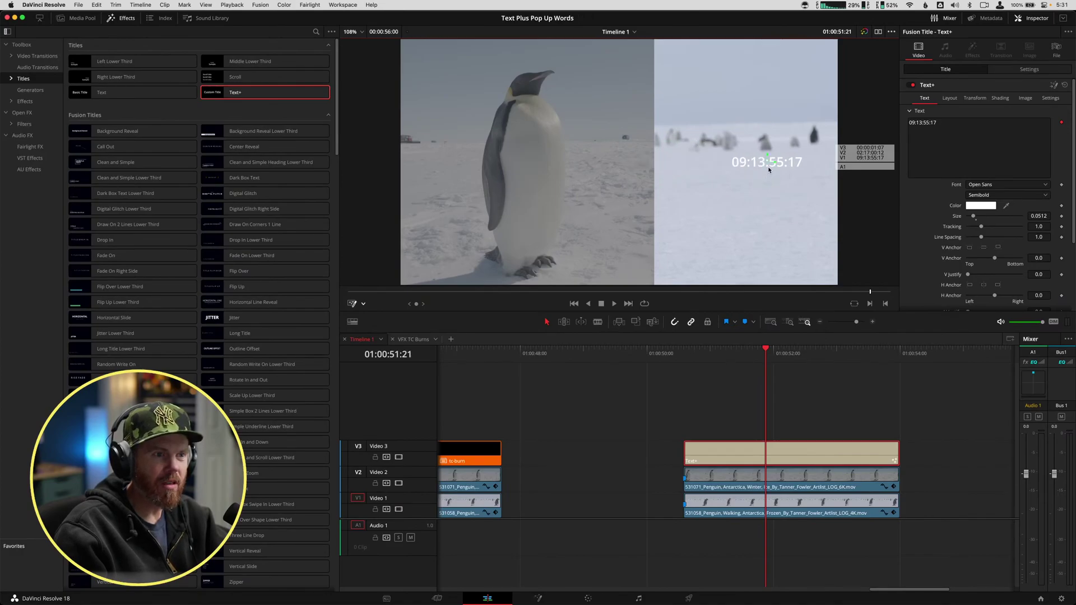
{"action": "left_click_drag", "start_coordinate": [768, 164], "coordinate": [797, 276]}
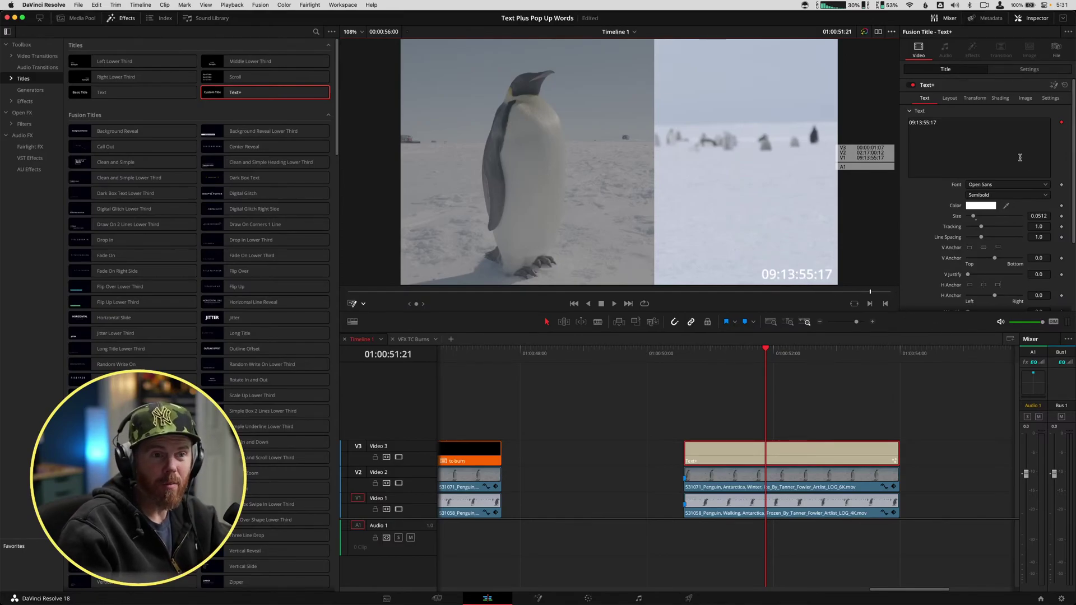
- Enable the Blue Border shading element behind the timecode and set its colour to dark grey
{"action": "left_click", "coordinate": [1003, 103]}
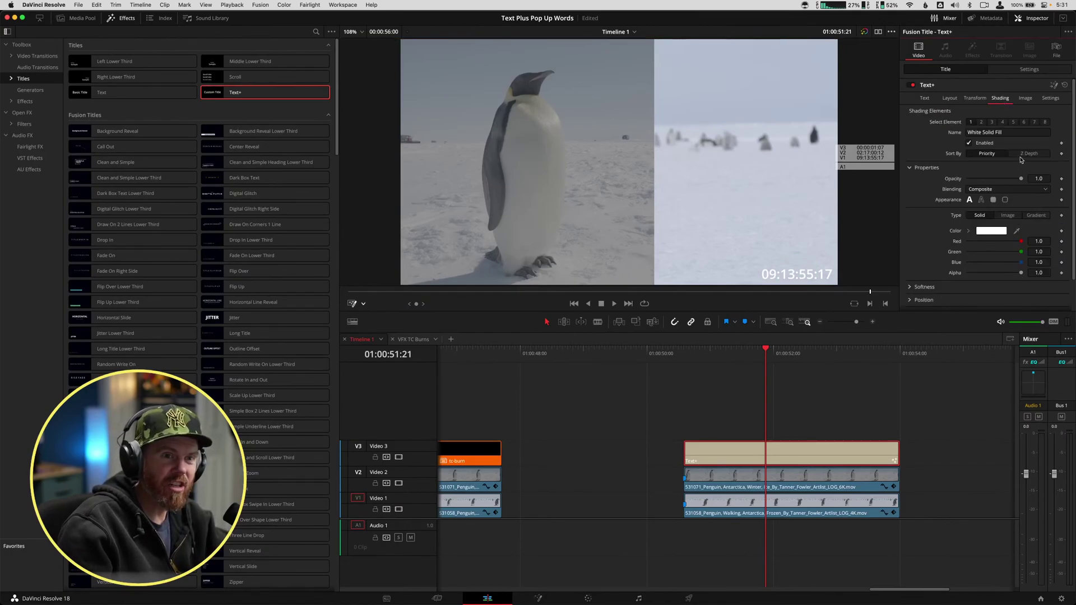
{"action": "left_click", "coordinate": [1003, 123]}
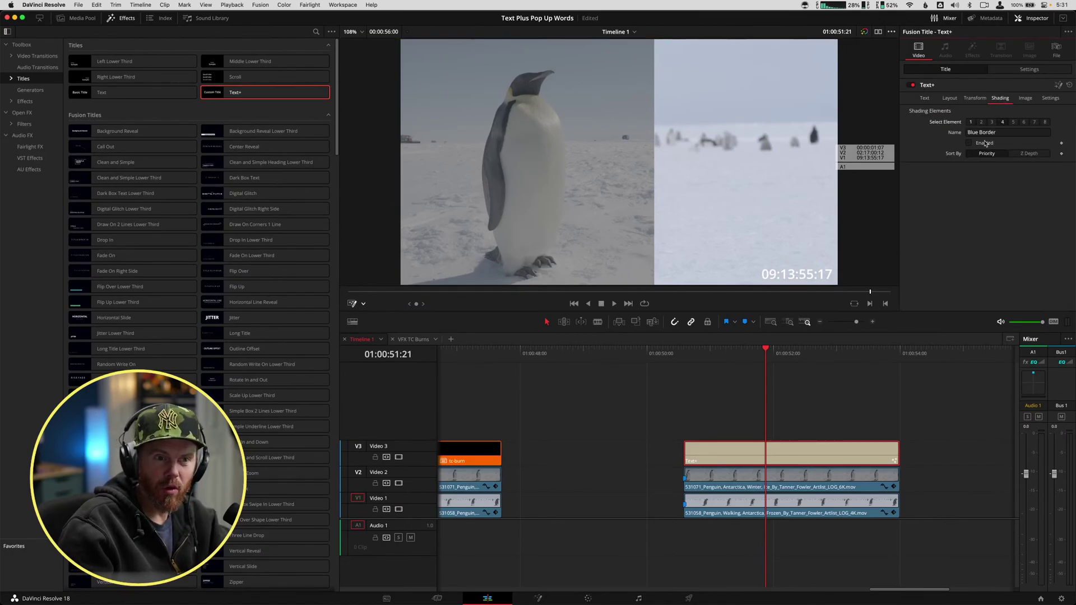
{"action": "left_click", "coordinate": [969, 144]}
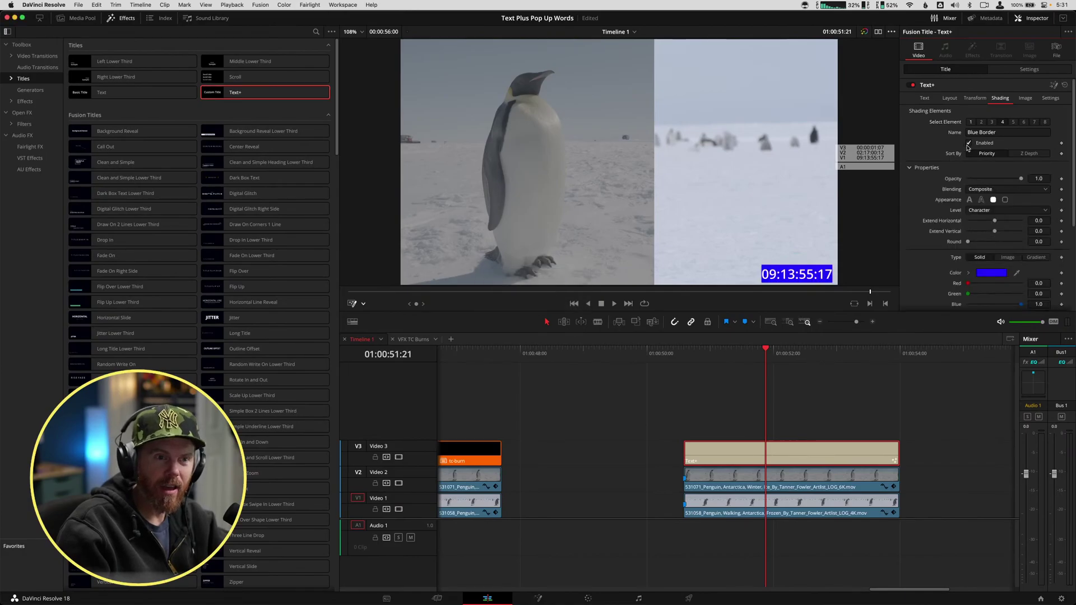
{"action": "left_click", "coordinate": [990, 274]}
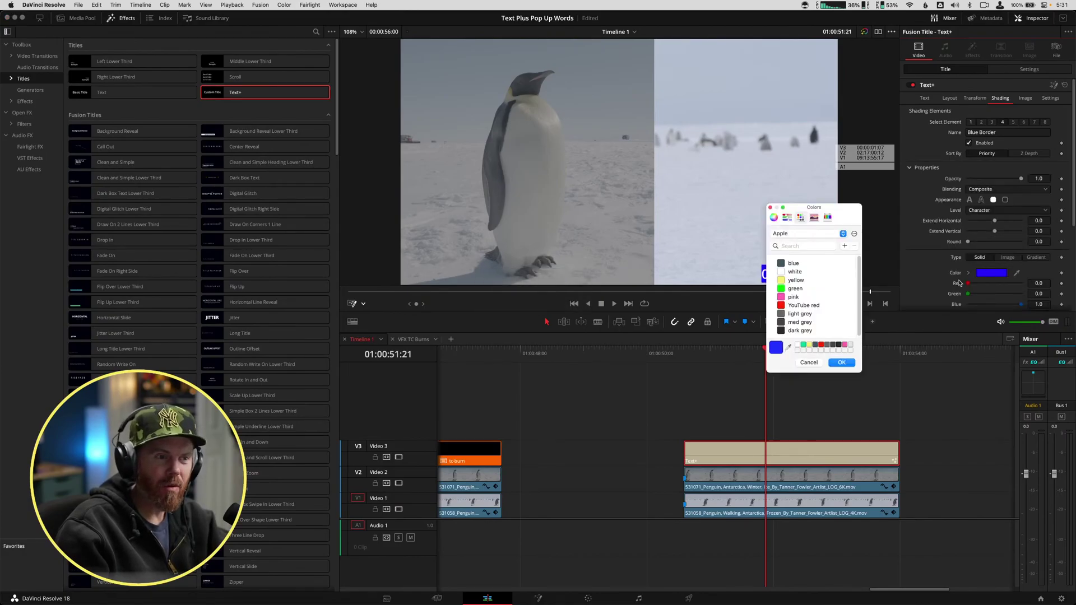
{"action": "left_click", "coordinate": [783, 331]}
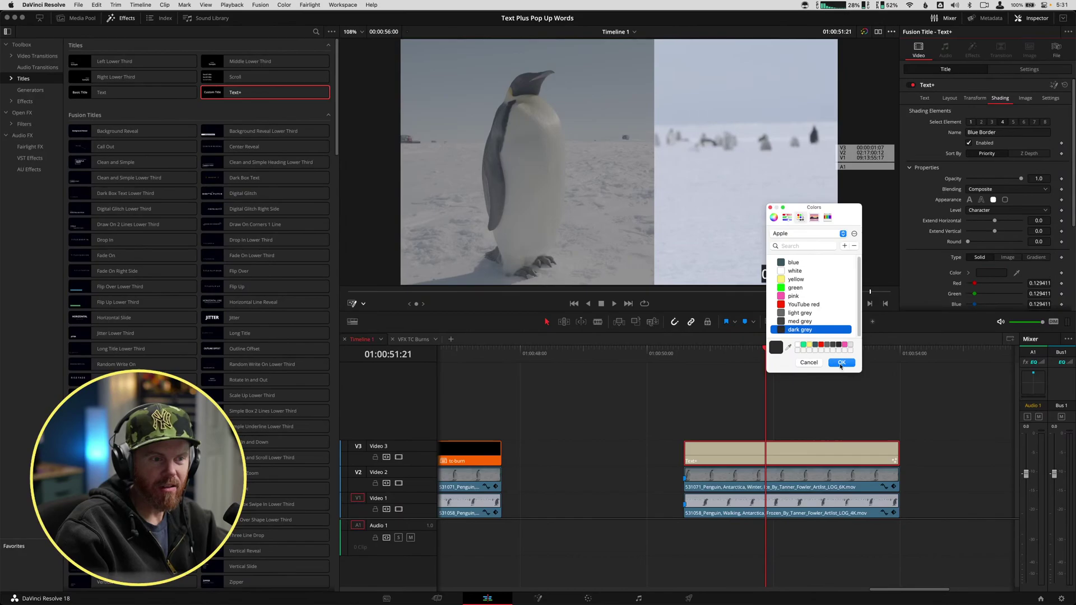
{"action": "left_click", "coordinate": [841, 363]}
- Review the background shading element's position settings in the Inspector
{"action": "scroll", "coordinate": [951, 272], "scroll_direction": "down", "scroll_amount": 5}
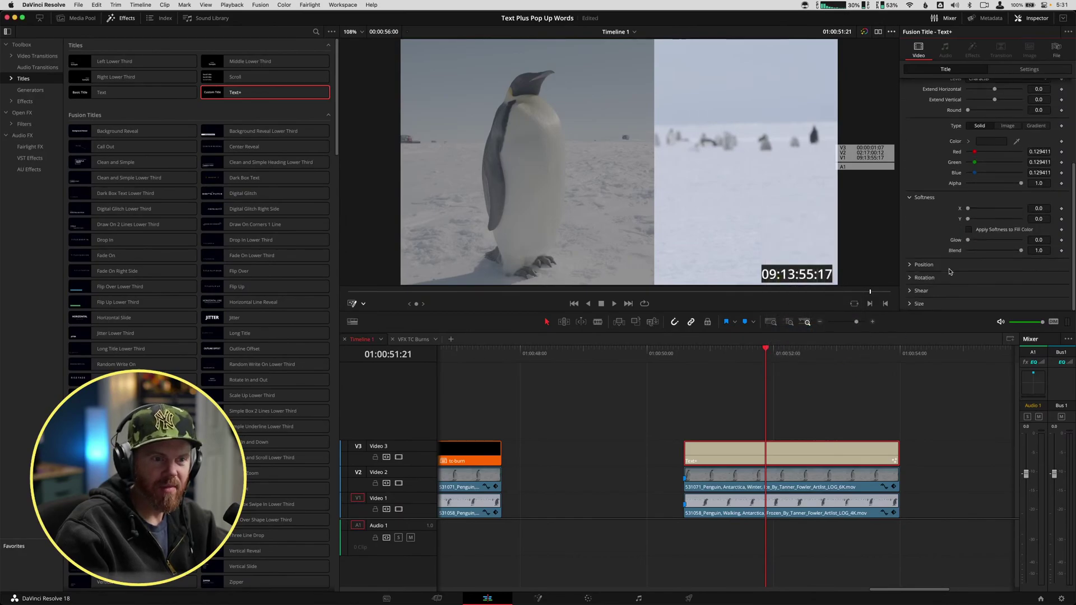
{"action": "left_click", "coordinate": [910, 264]}
{"action": "scroll", "coordinate": [952, 276], "scroll_direction": "down", "scroll_amount": 2}
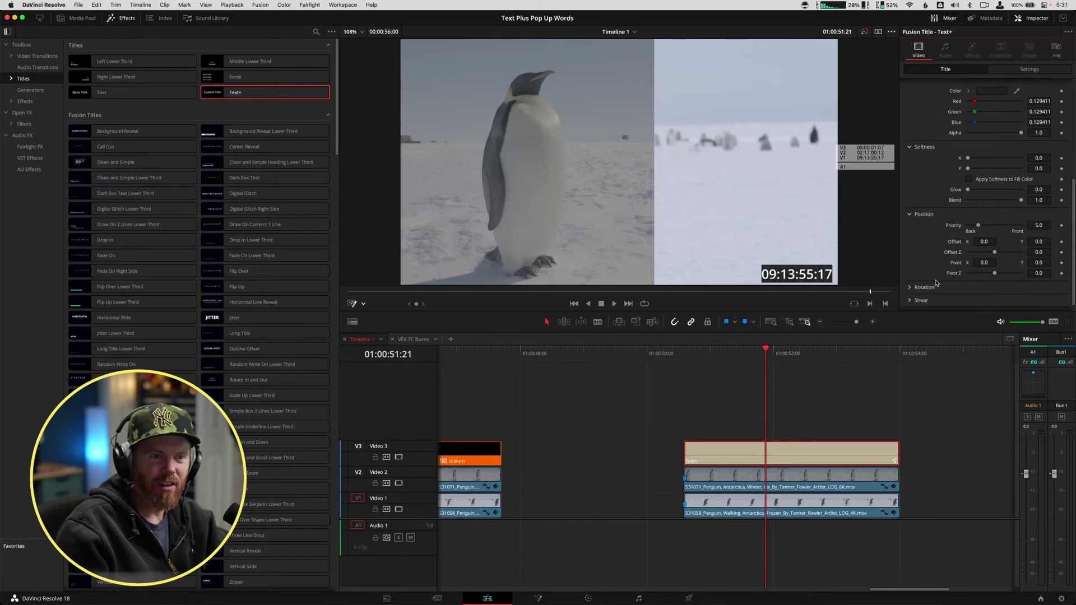
{"action": "scroll", "coordinate": [927, 275], "scroll_direction": "up", "scroll_amount": 5}
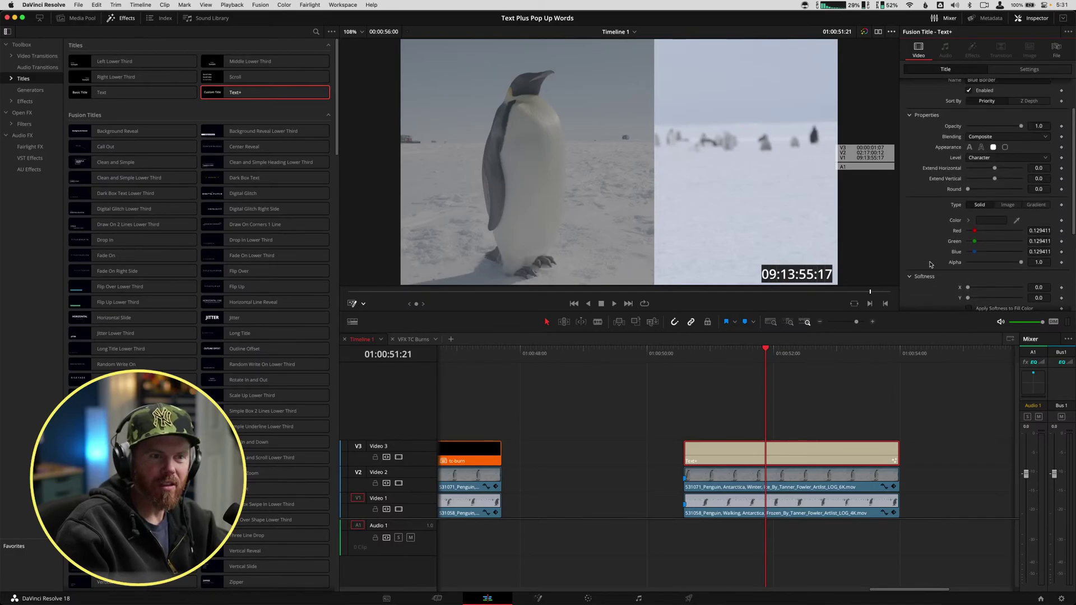
{"action": "scroll", "coordinate": [931, 264], "scroll_direction": "up", "scroll_amount": 2}
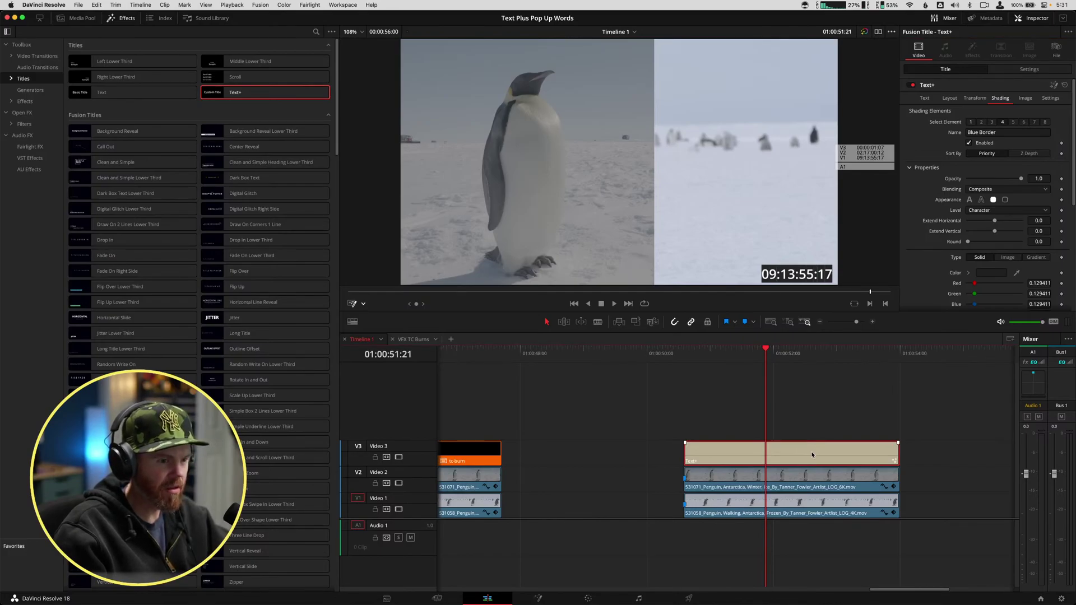
- Duplicate the timecode burn onto Video 4, raise it above the first, and match-frame the V2 clip
{"action": "left_click_drag", "start_coordinate": [812, 455], "coordinate": [821, 431]}
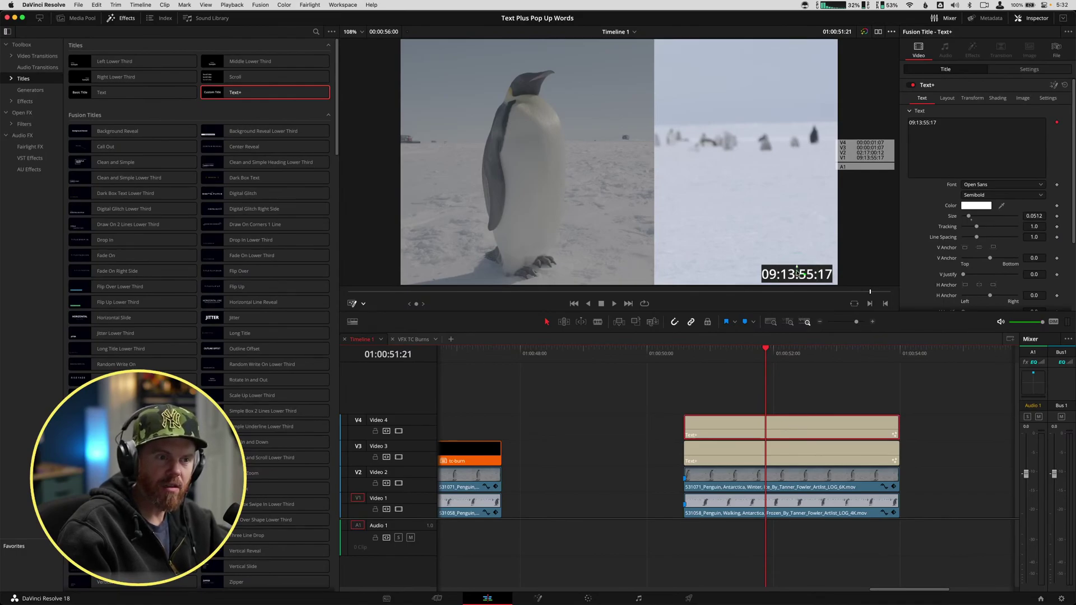
{"action": "left_click_drag", "start_coordinate": [797, 274], "coordinate": [797, 254]}
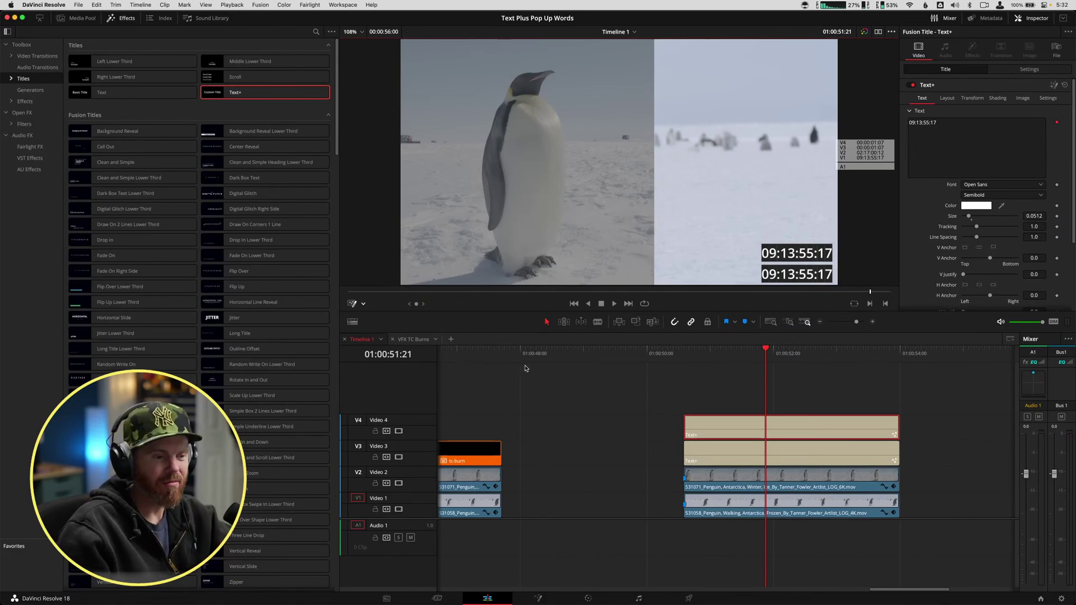
{"action": "left_click", "coordinate": [776, 485]}
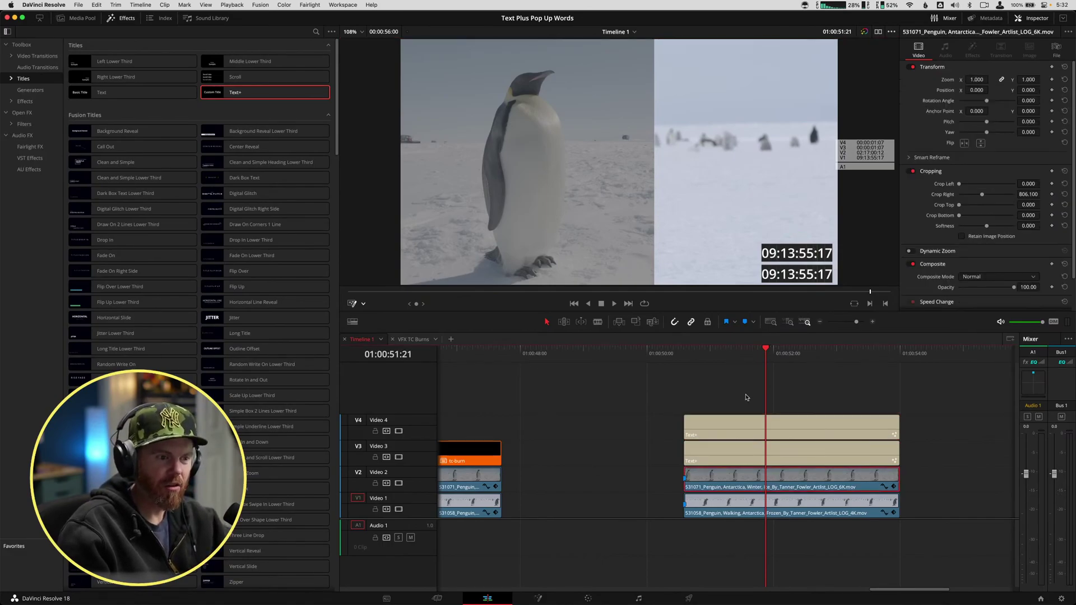
{"action": "left_click_drag", "start_coordinate": [754, 355], "coordinate": [688, 368]}
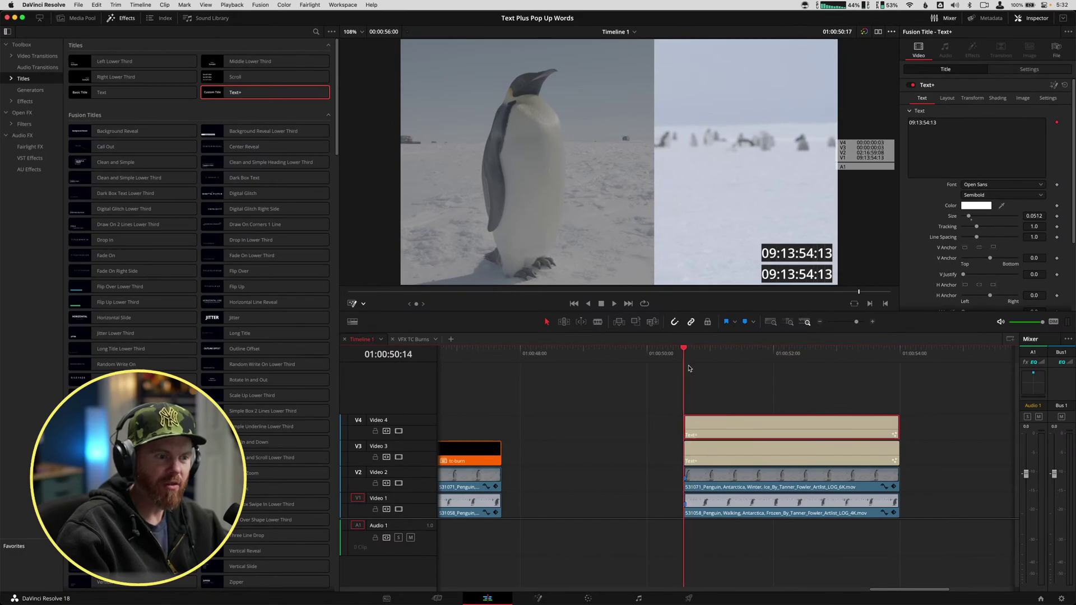
{"action": "key", "text": "f"}
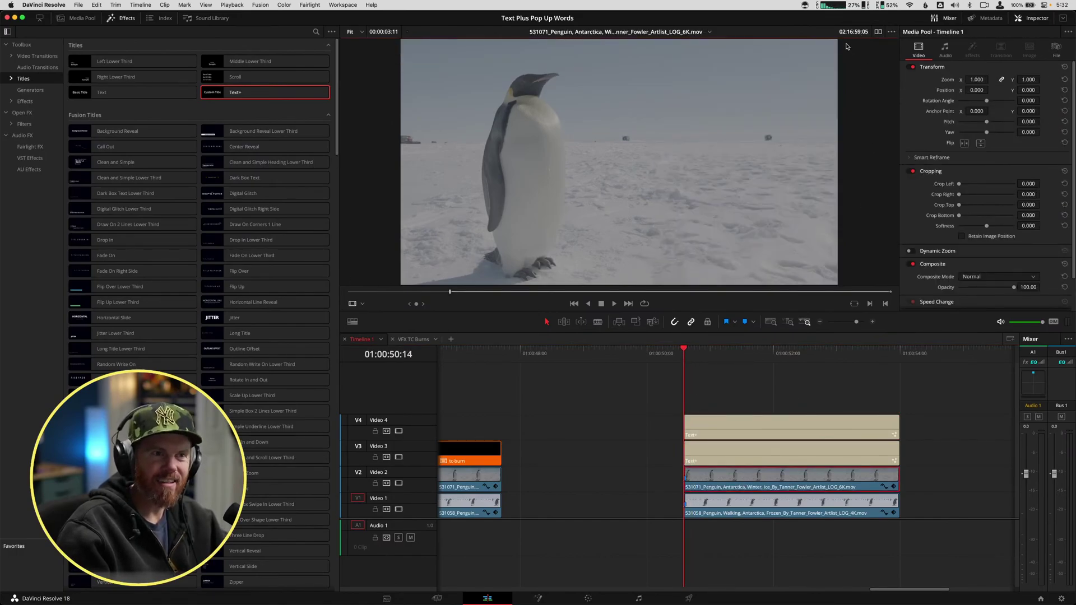
- Change TC Calc's first timecode to 02:16:59:05 and select the 197261 frame result
{"action": "key", "text": "super+Tab"}
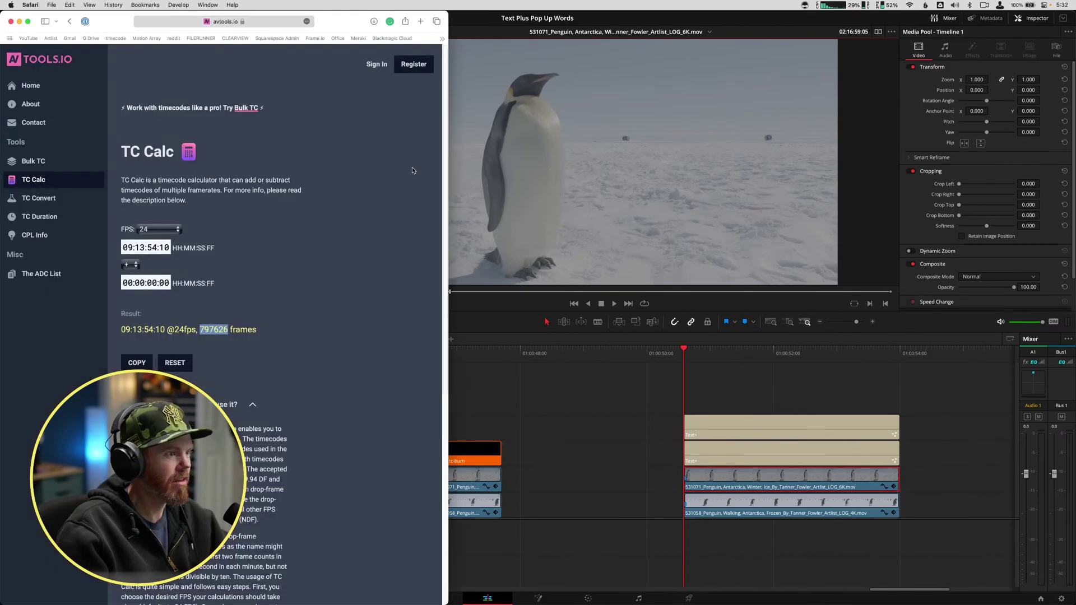
{"action": "left_click", "coordinate": [130, 248]}
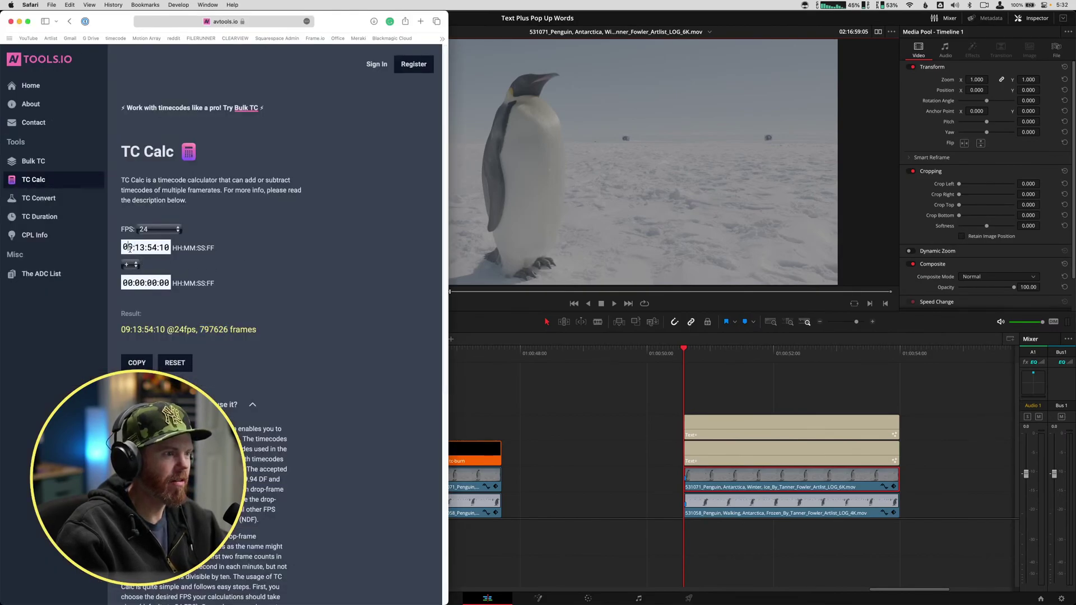
{"action": "double_click", "coordinate": [130, 248]}
{"action": "type", "text": "02:16:"}
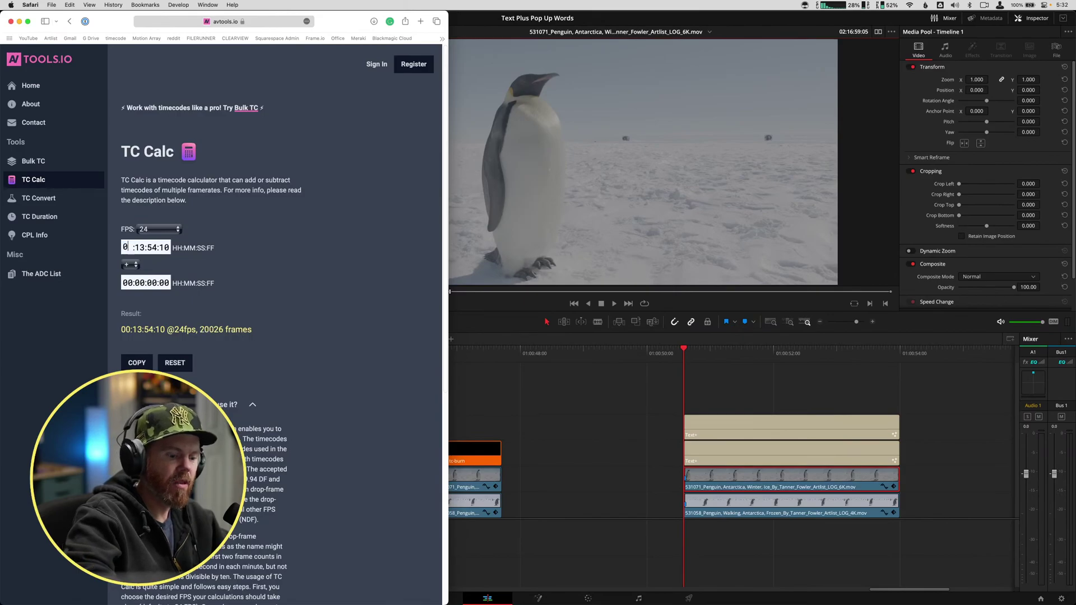
{"action": "type", "text": "59:05"}
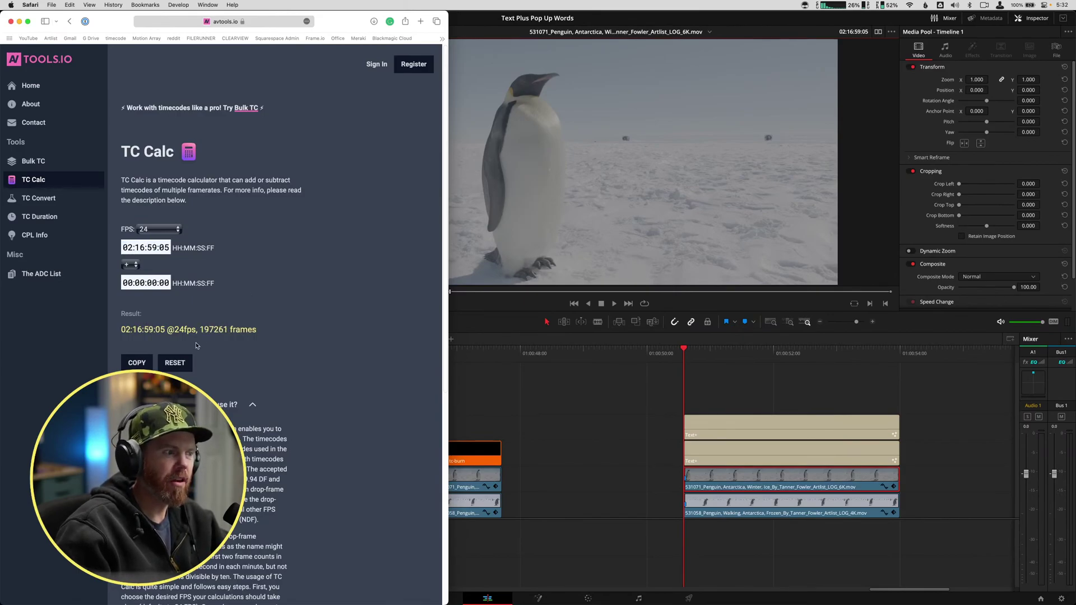
{"action": "left_click_drag", "start_coordinate": [200, 330], "coordinate": [237, 345]}
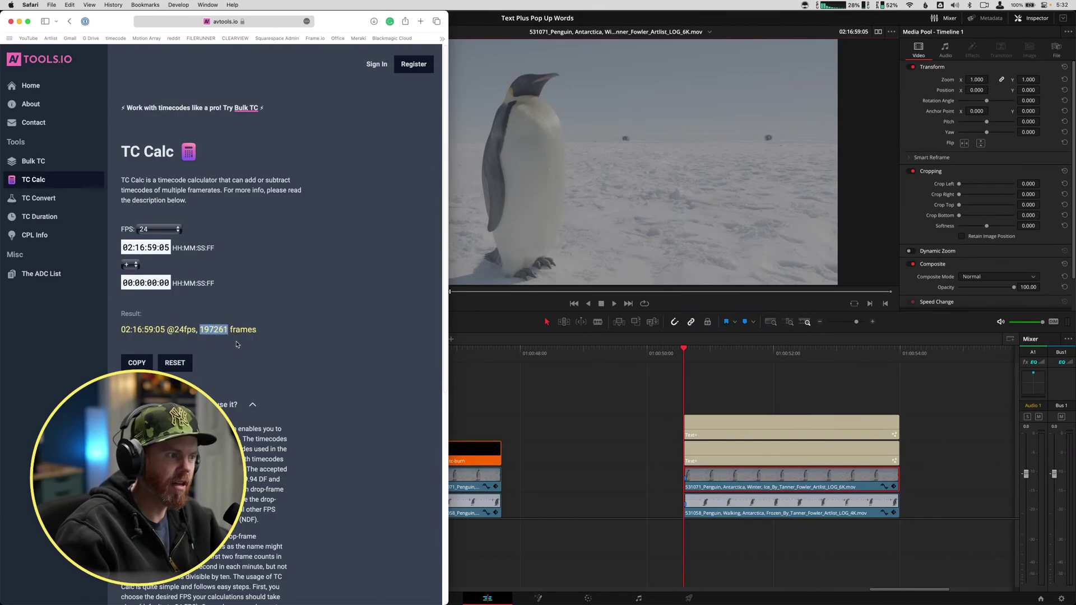
{"action": "left_click", "coordinate": [786, 421]}
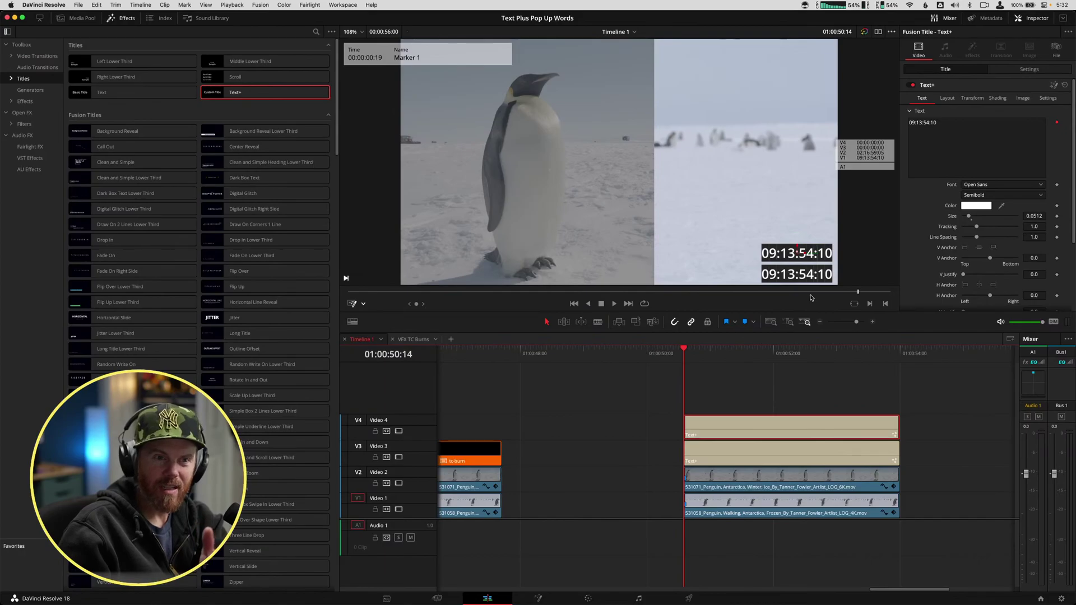
- Set the V4 Text+ Time Code Start Offset to 197261 in Fusion and scrub to check both burns
{"action": "key", "text": "shift+5"}
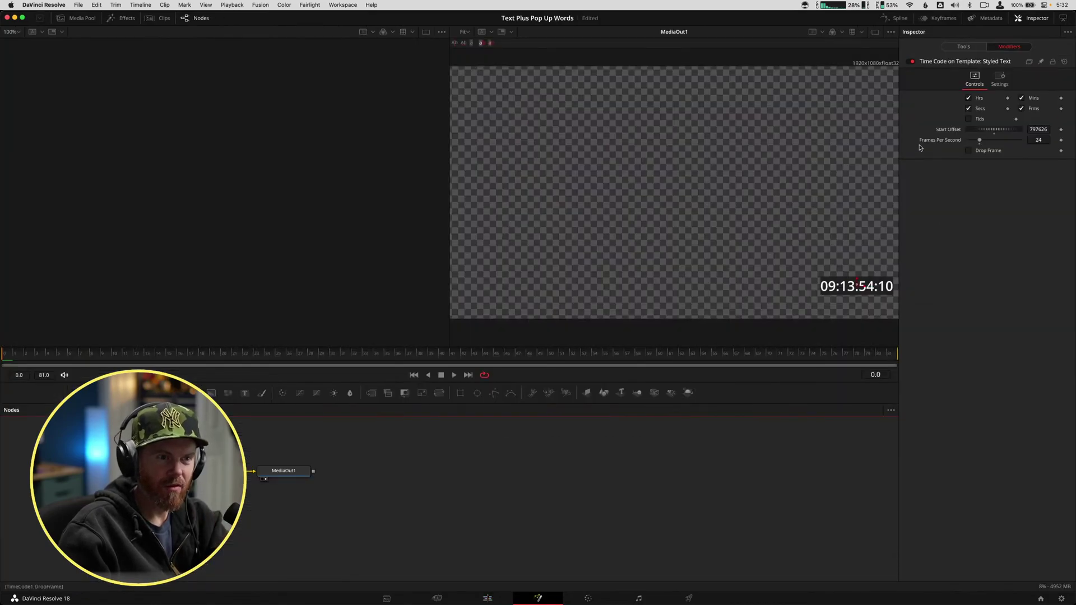
{"action": "left_click", "coordinate": [1033, 128]}
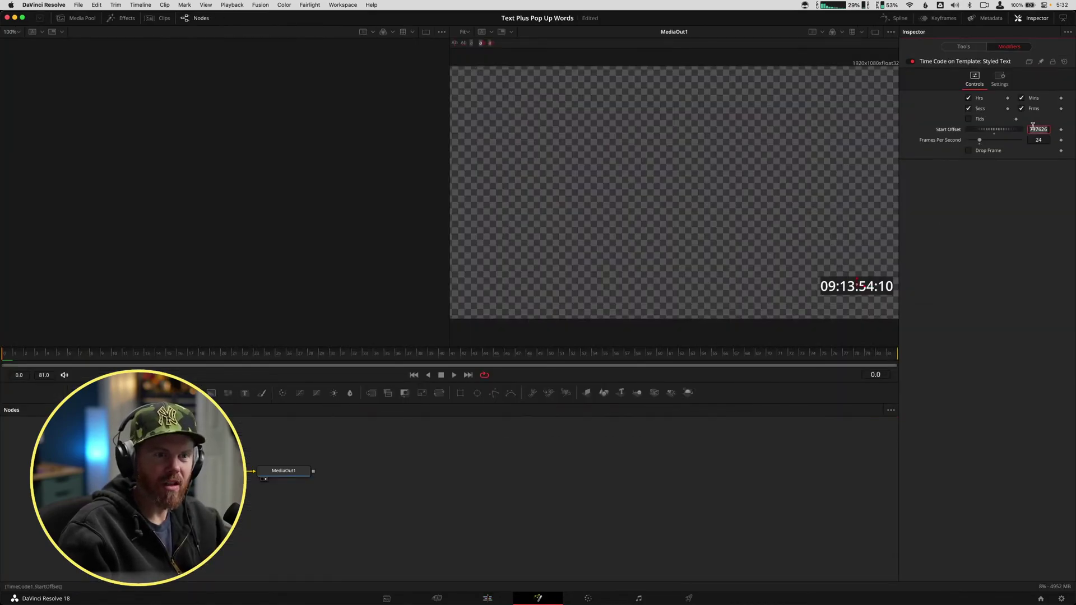
{"action": "type", "text": "197261"}
{"action": "key", "text": "Return"}
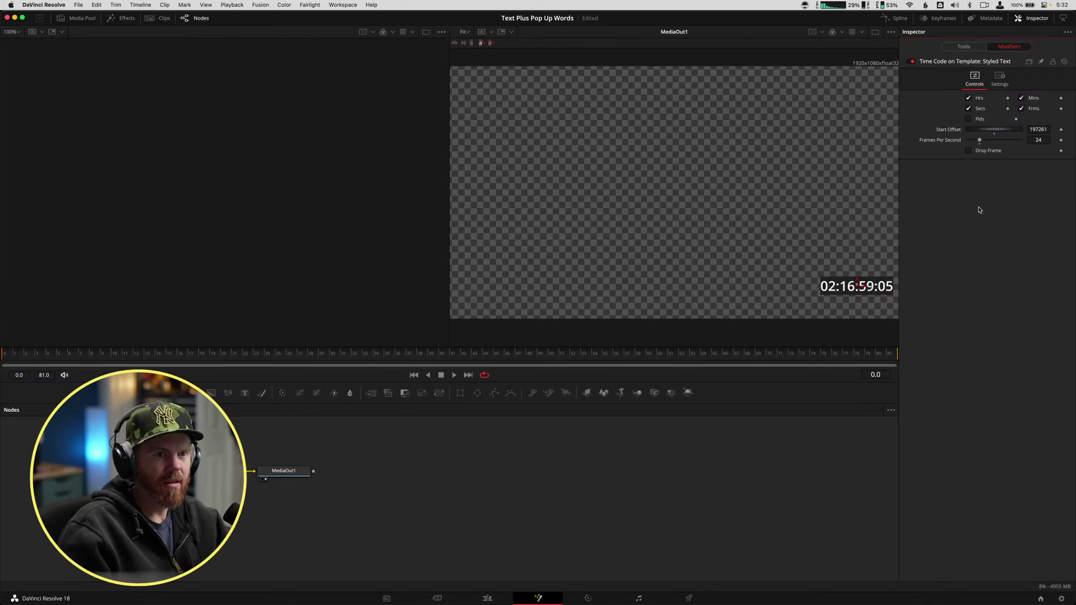
{"action": "left_click", "coordinate": [488, 598]}
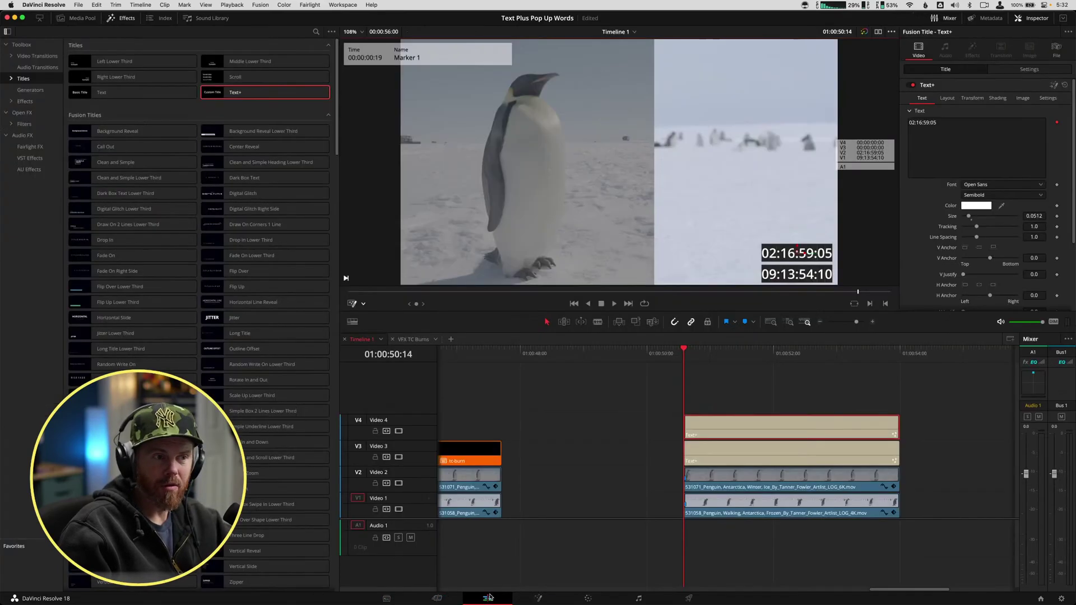
{"action": "mouse_move", "coordinate": [780, 365]}
{"action": "left_mouse_down"}
{"action": "mouse_move", "coordinate": [829, 363]}
{"action": "mouse_move", "coordinate": [785, 364]}
{"action": "left_mouse_up"}
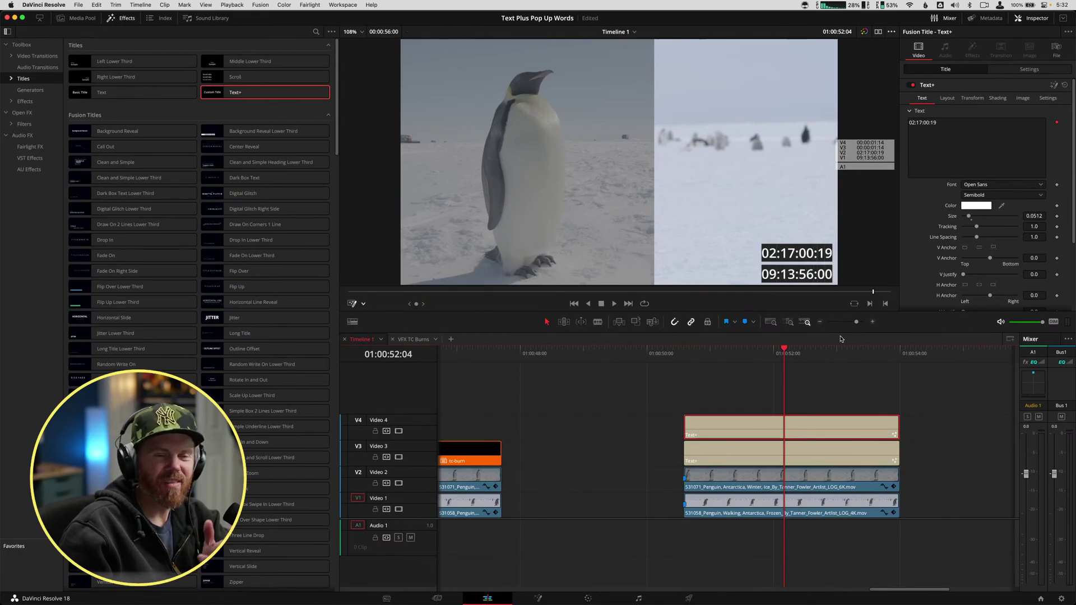
{"action": "left_click_drag", "start_coordinate": [875, 352], "coordinate": [790, 361]}
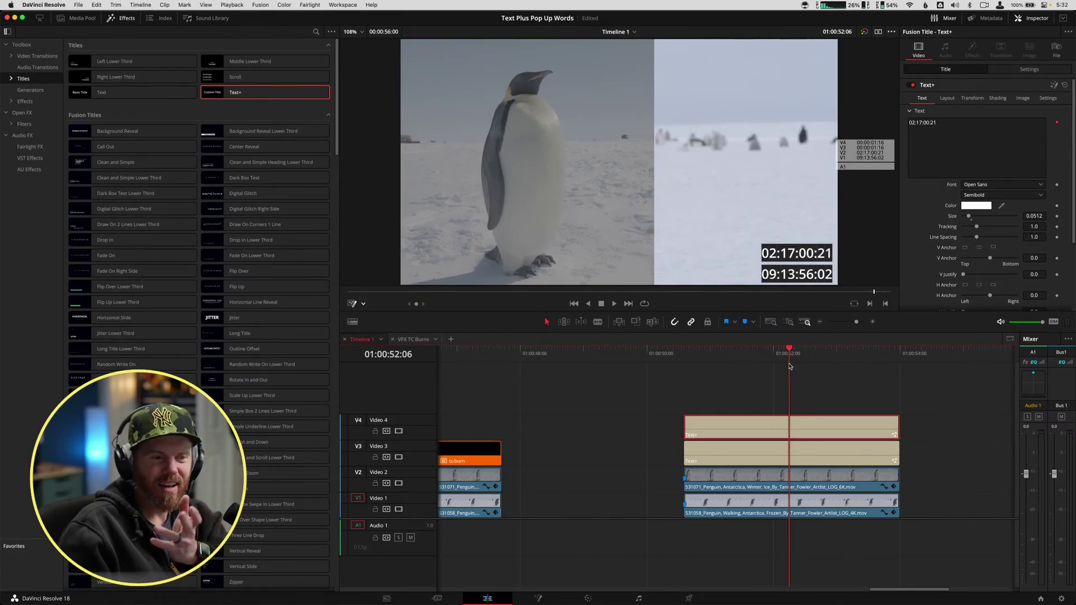
{"action": "left_click", "coordinate": [805, 358]}
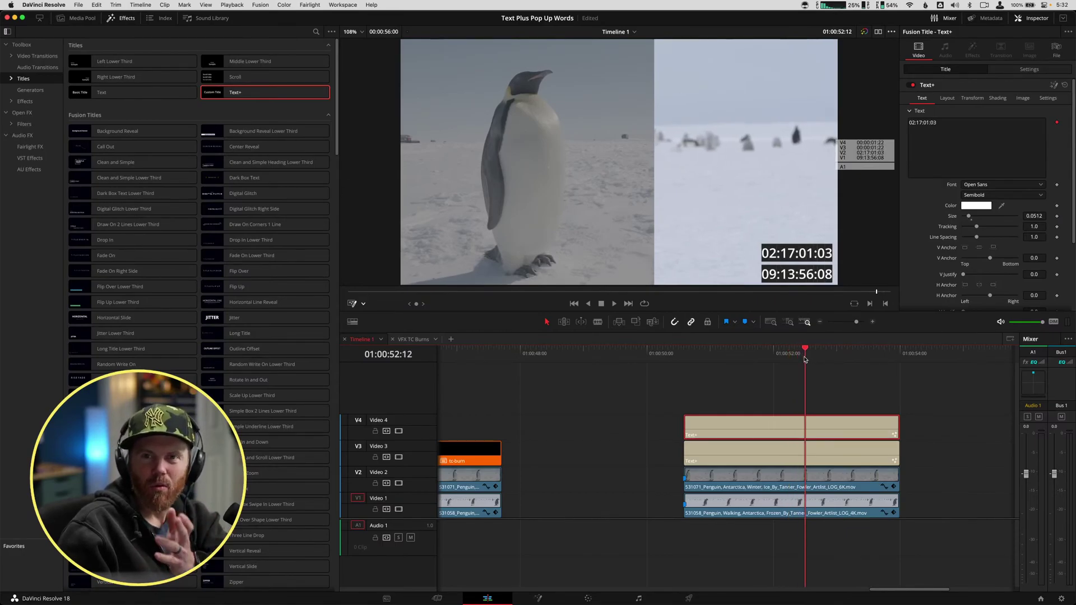
{"action": "mouse_move", "coordinate": [805, 359]}
{"action": "left_mouse_down"}
{"action": "mouse_move", "coordinate": [756, 363]}
{"action": "mouse_move", "coordinate": [804, 368]}
{"action": "left_mouse_up"}
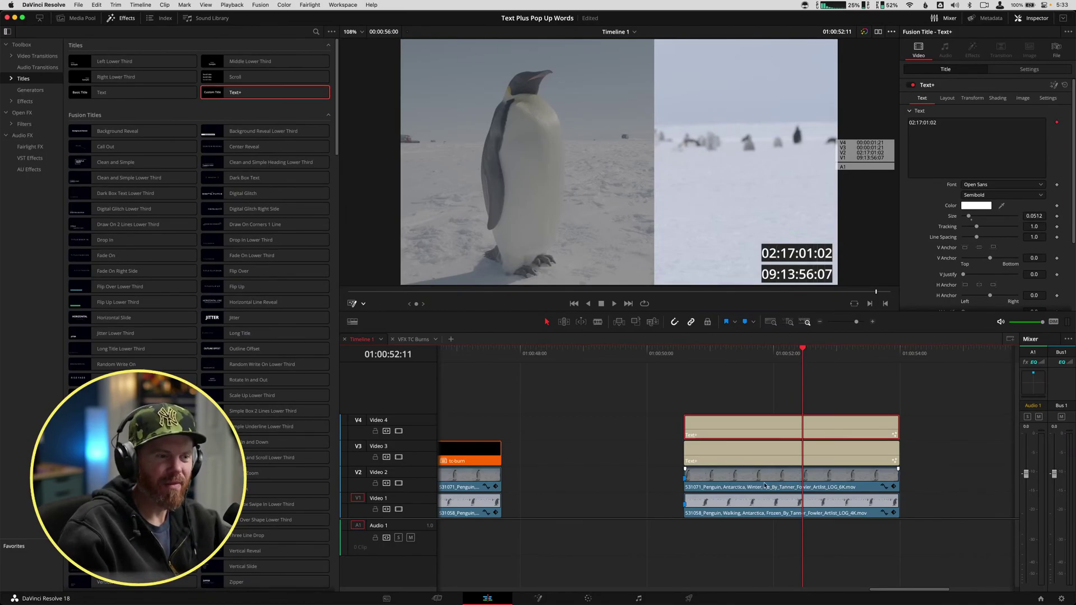
{"action": "left_click_drag", "start_coordinate": [743, 344], "coordinate": [850, 368]}
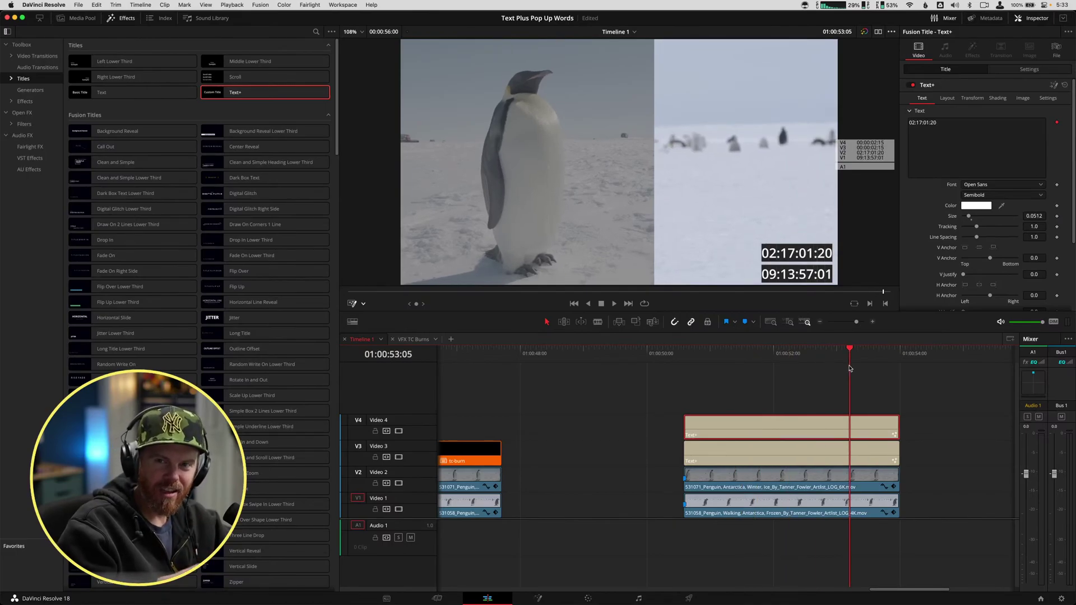